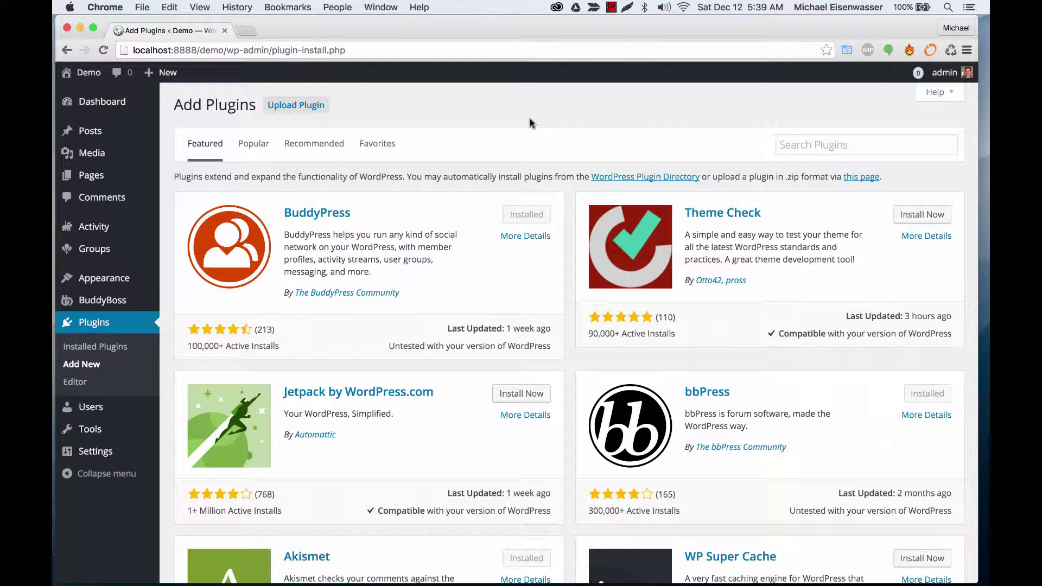
Upload bp-portfolio.zip, then install and activate the BP Portfolio plugin.
click(283, 111)
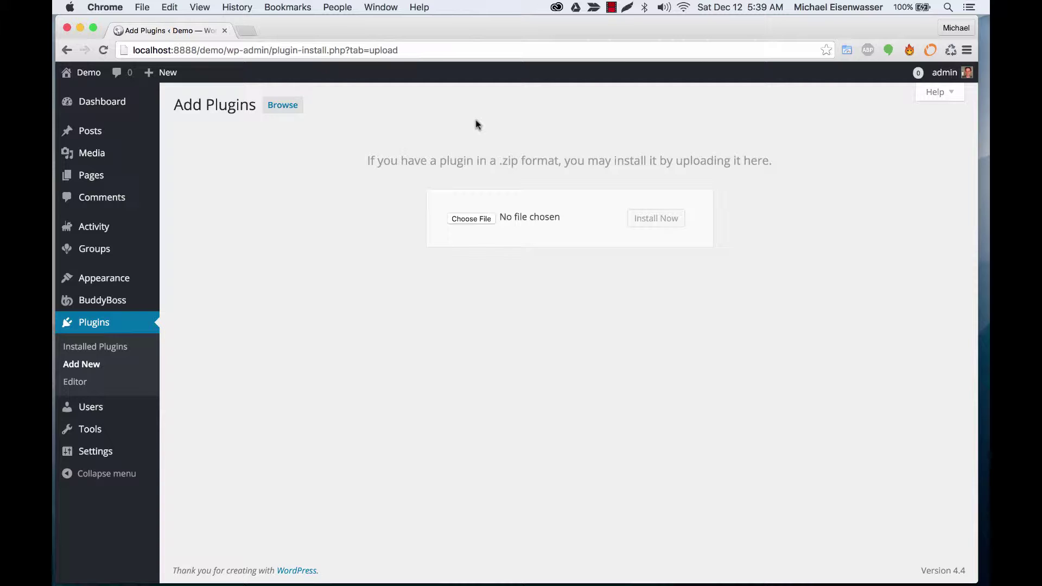
click(456, 218)
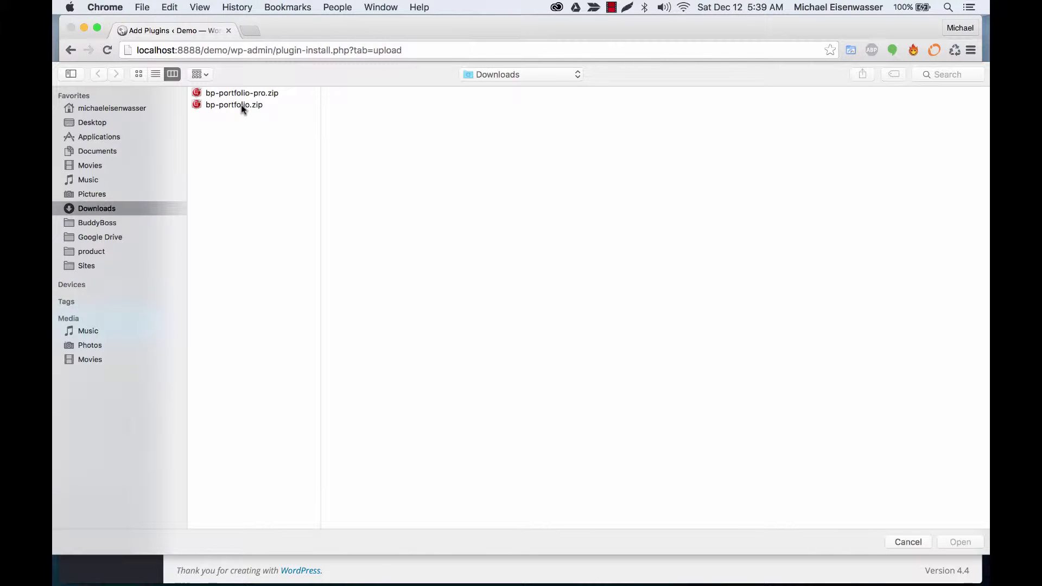
click(241, 105)
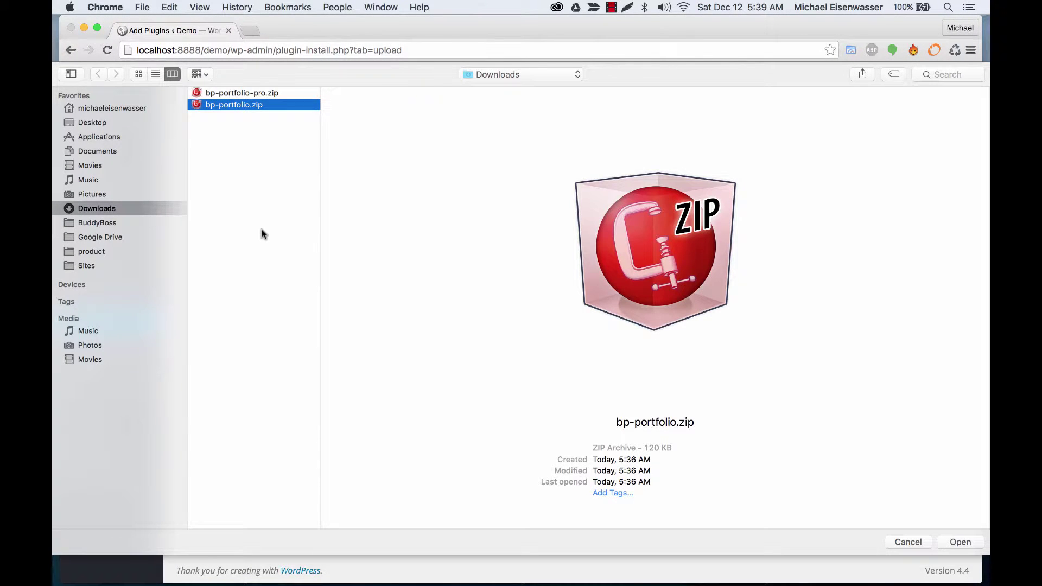
key(Return)
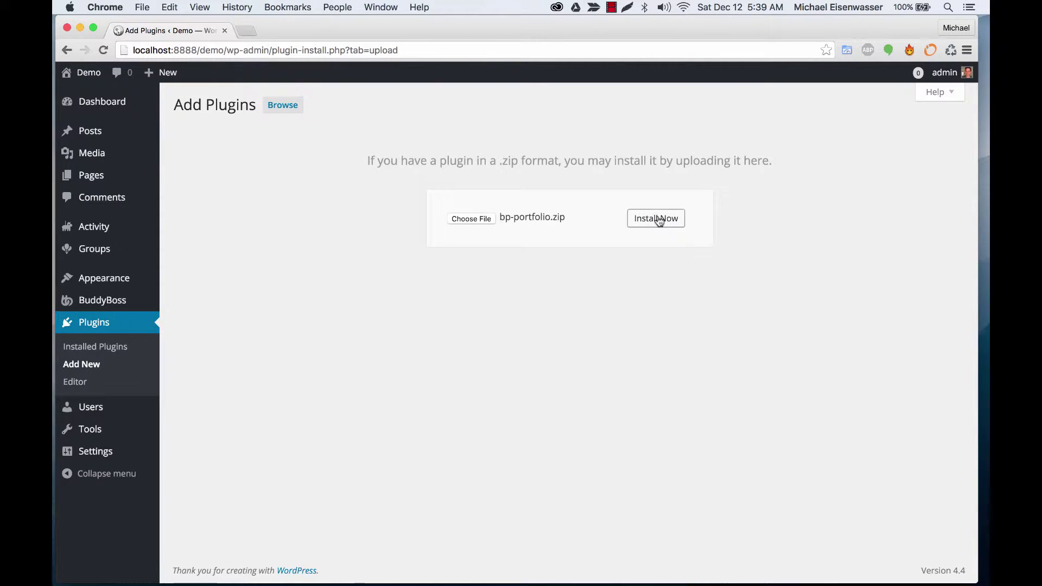
click(655, 216)
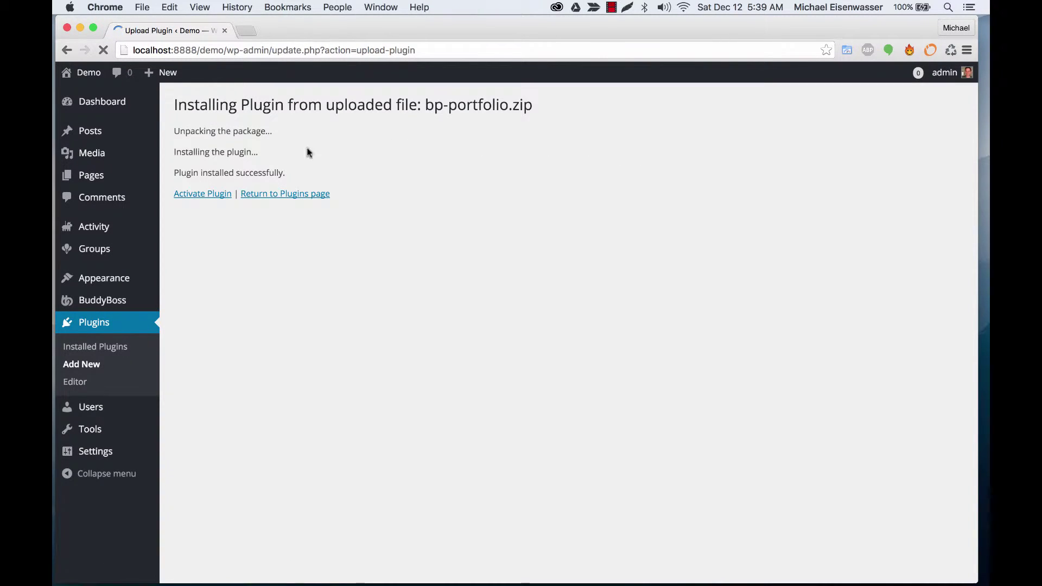
click(202, 195)
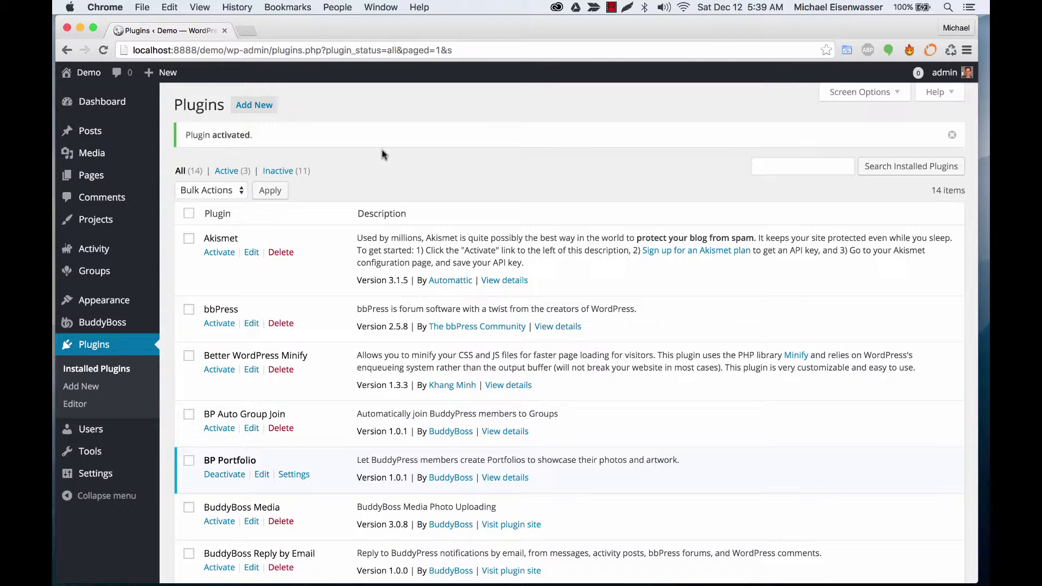
mouse_move(125, 323)
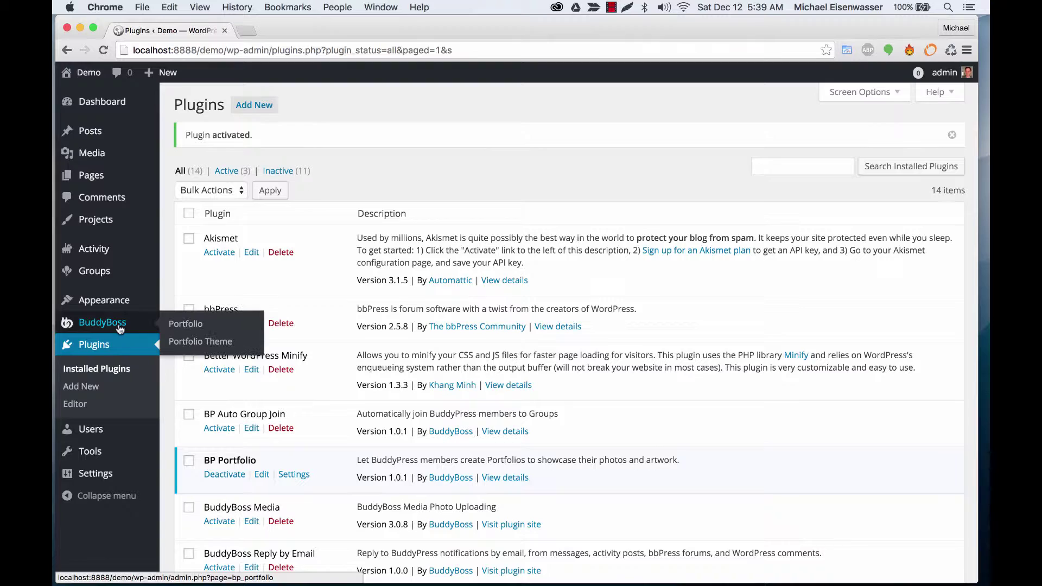
click(190, 324)
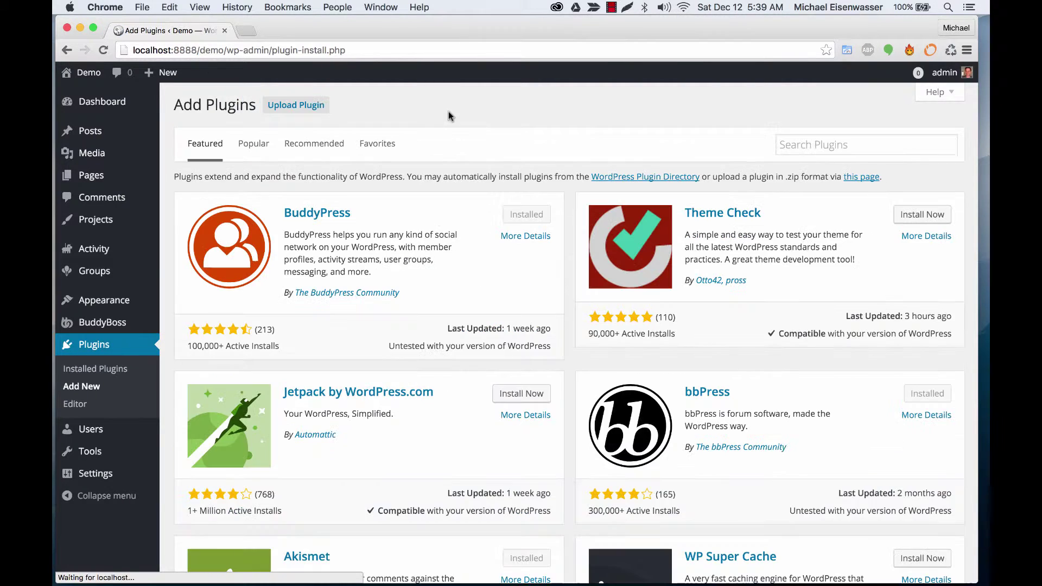
Upload bp-portfolio-pro.zip, then install and activate BP Portfolio PRO.
click(304, 105)
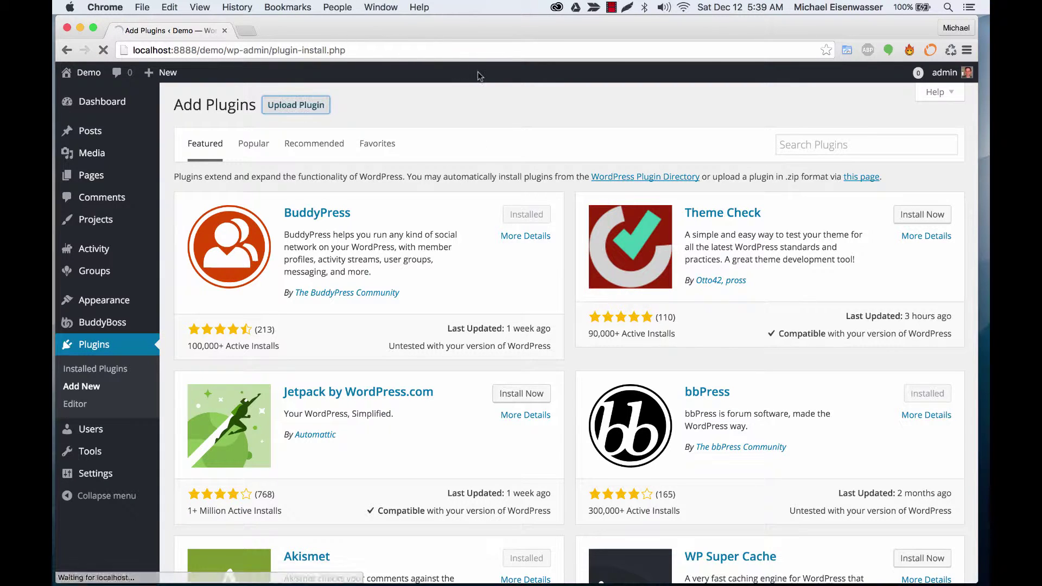
click(457, 220)
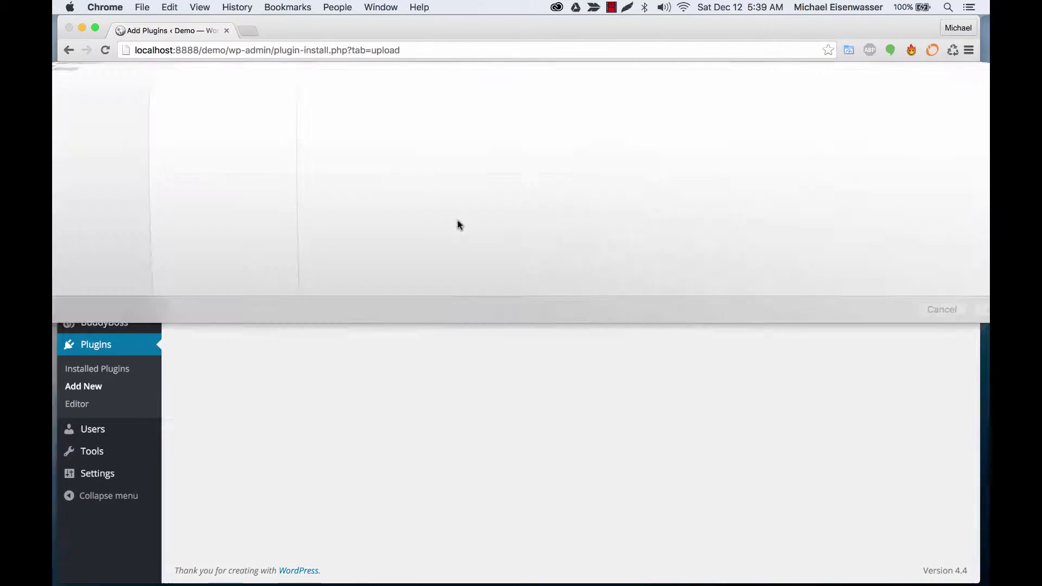
double_click(252, 93)
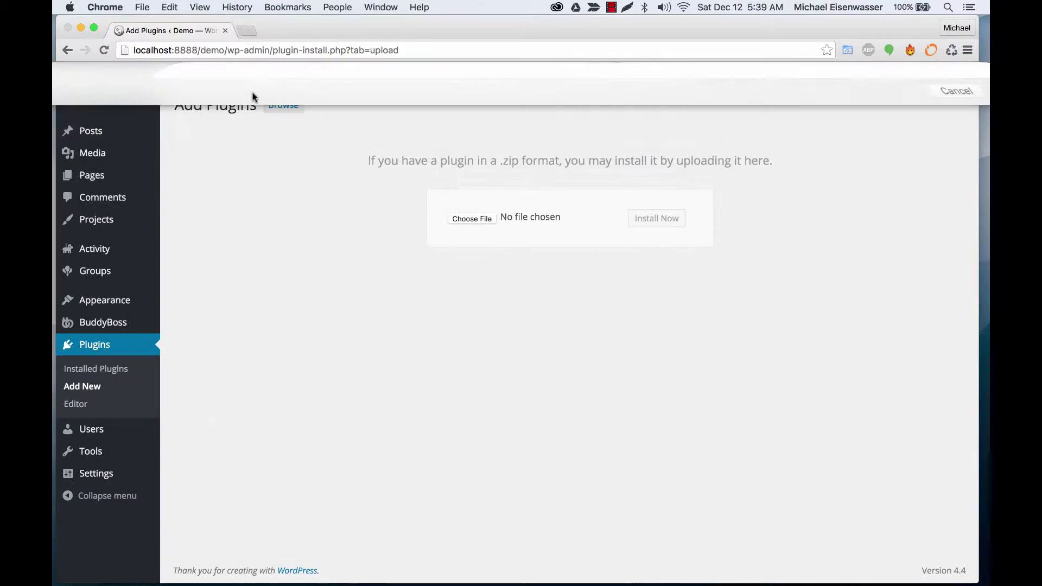
click(643, 223)
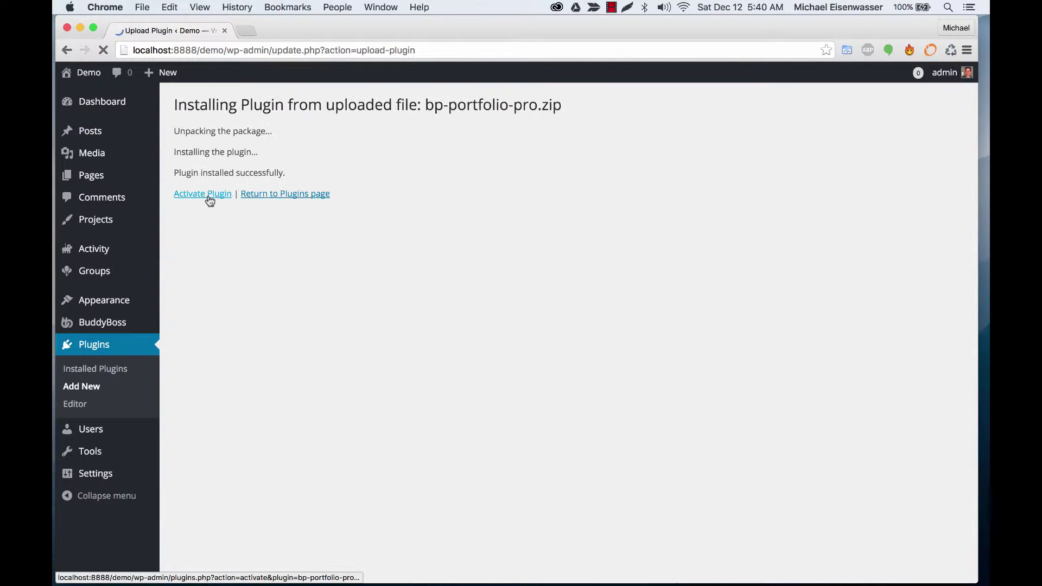
click(208, 199)
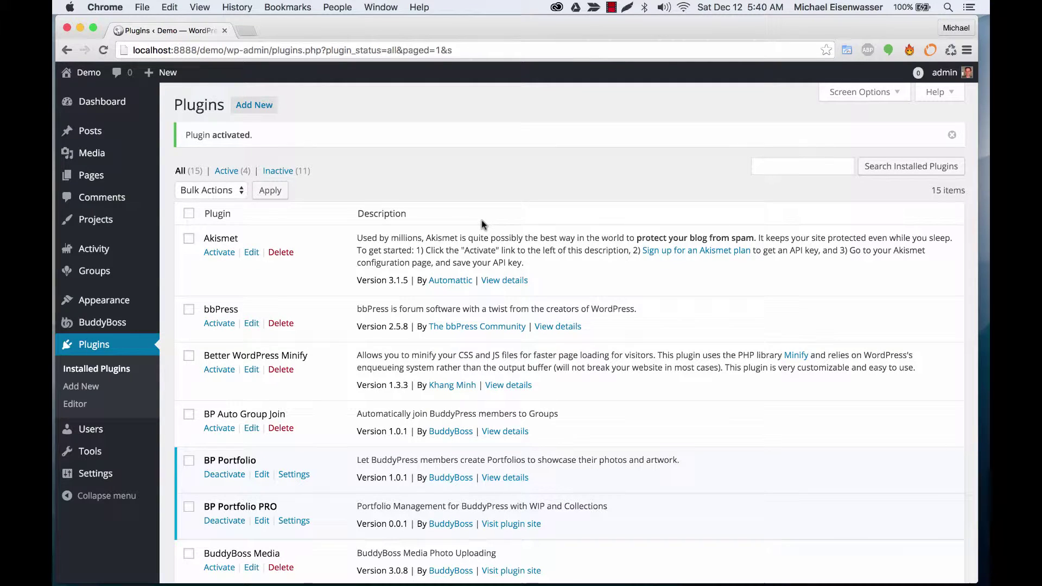
Save the Portfolio PRO component settings with Projects, Works In Progress and Collections ticked.
mouse_move(140, 321)
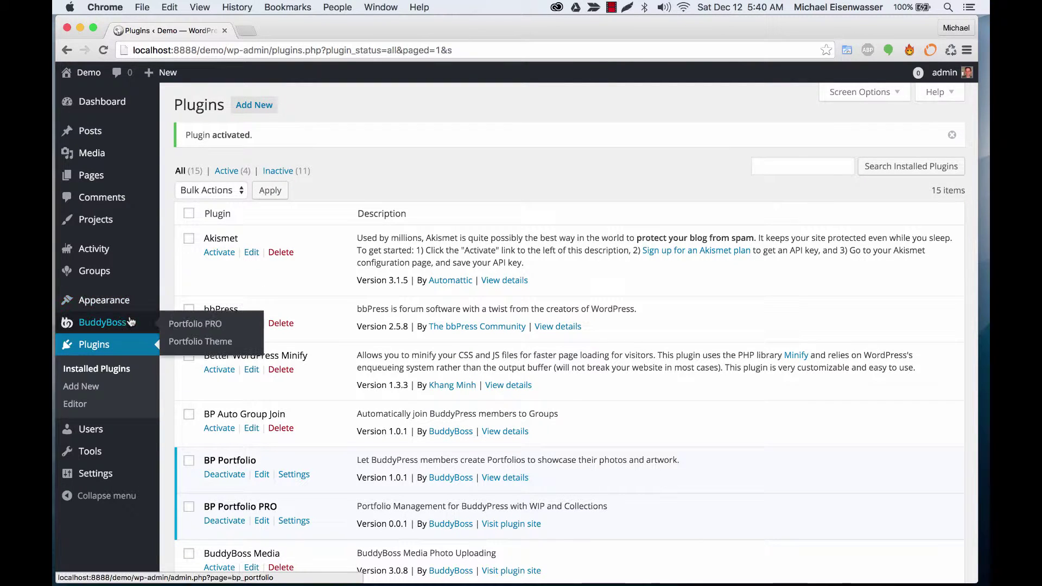
click(201, 333)
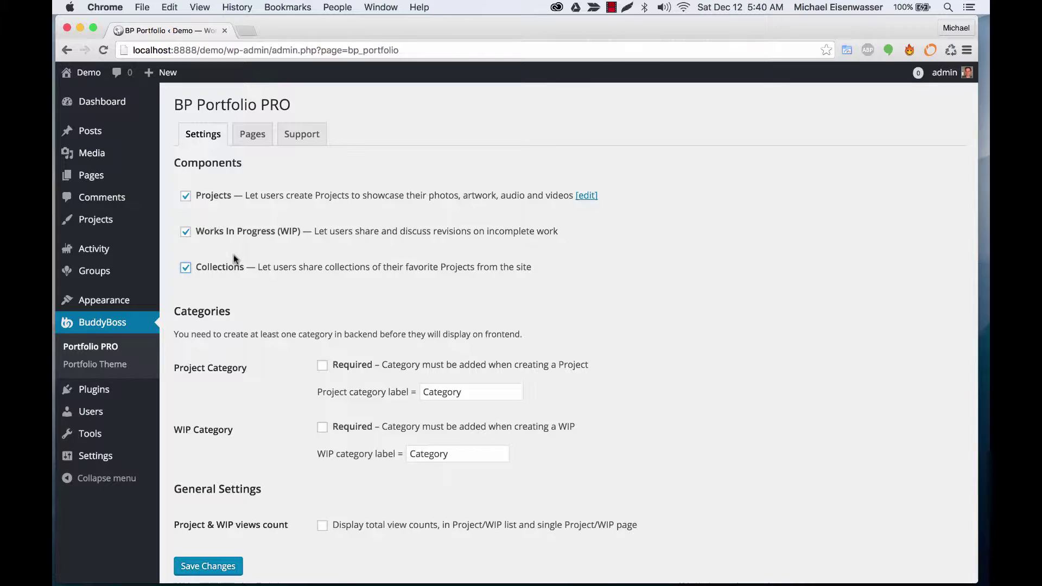
scroll(234, 260, down, 1)
click(223, 551)
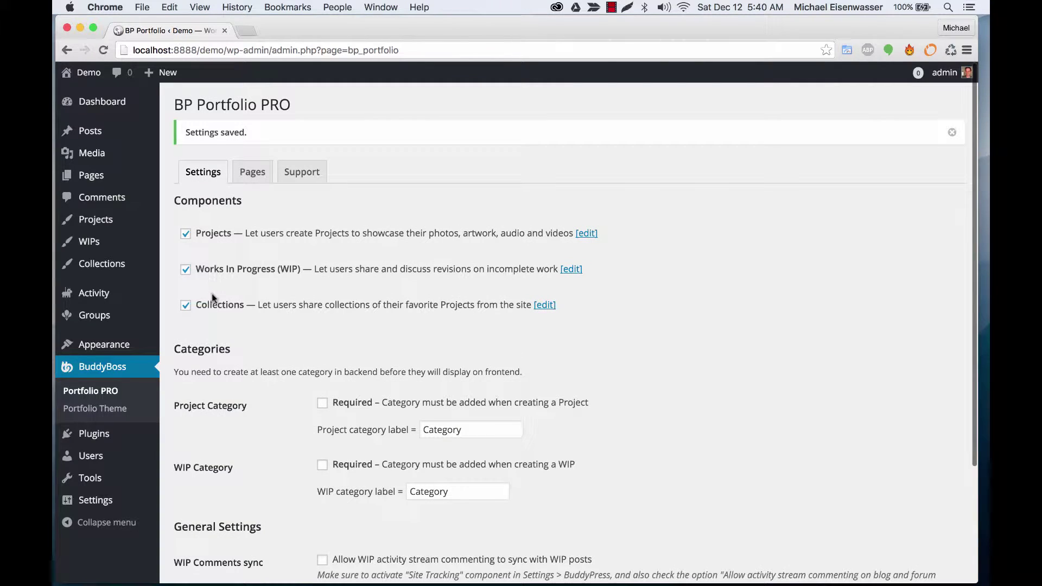
Create and publish a new page titled Projects.
click(247, 173)
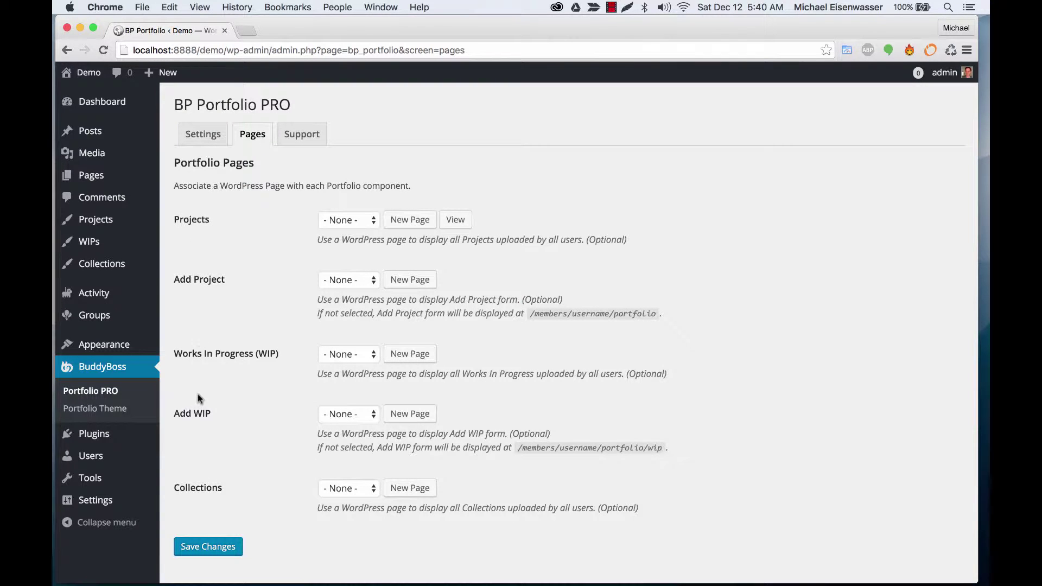
mouse_move(107, 178)
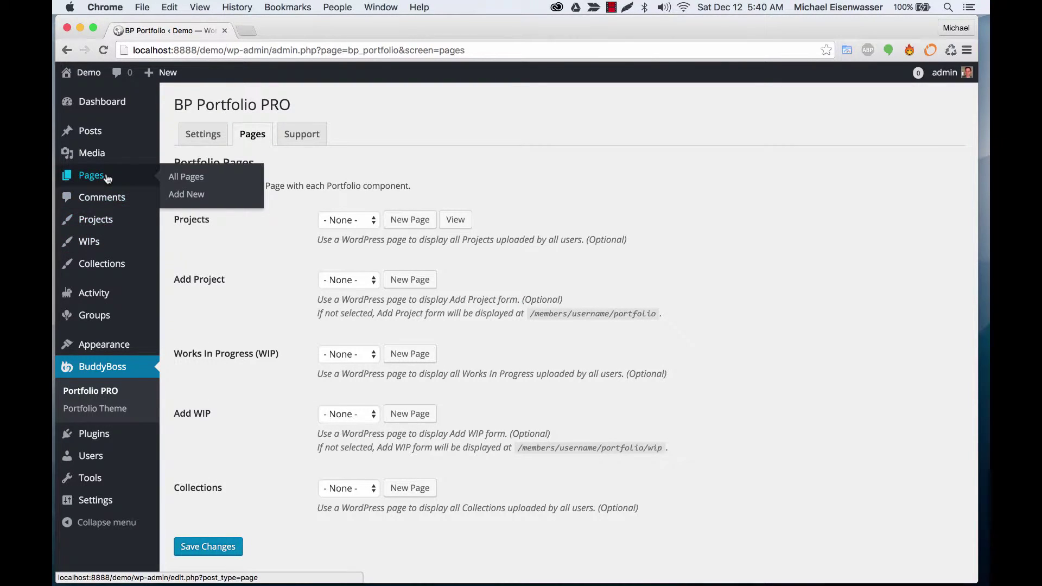
super+click(179, 194)
click(296, 29)
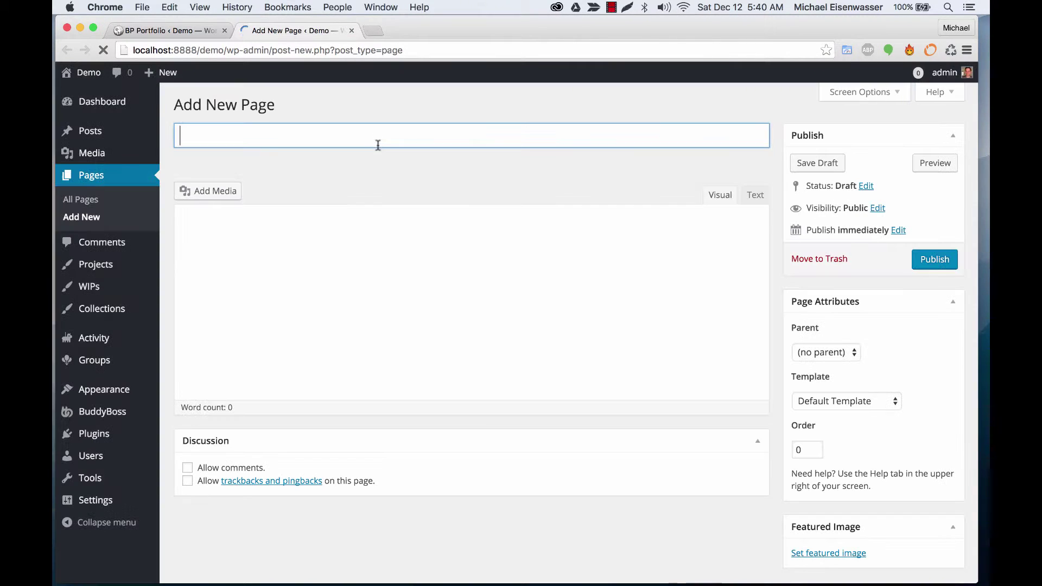
click(372, 142)
text(Projects)
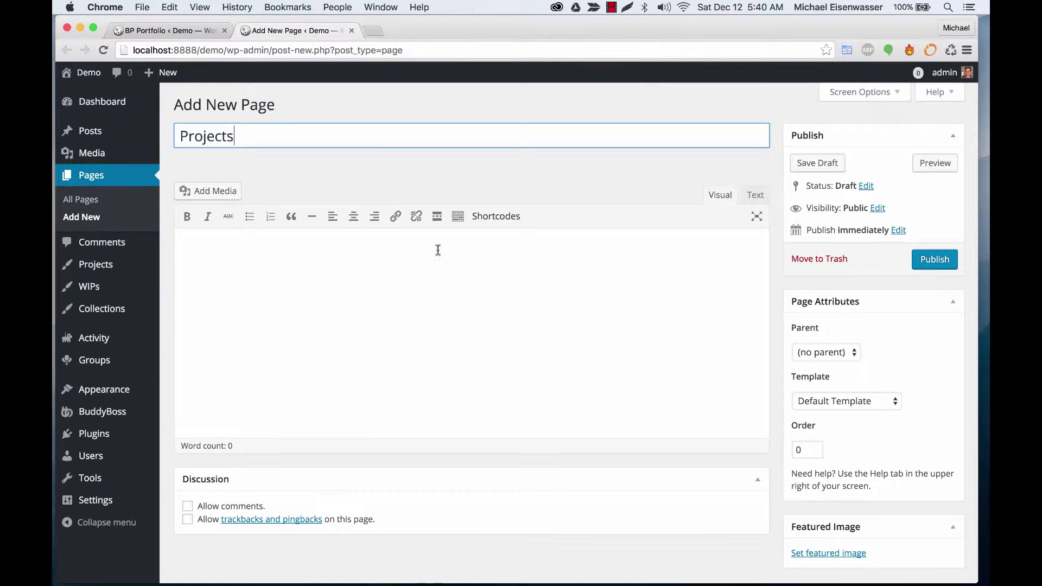
click(934, 259)
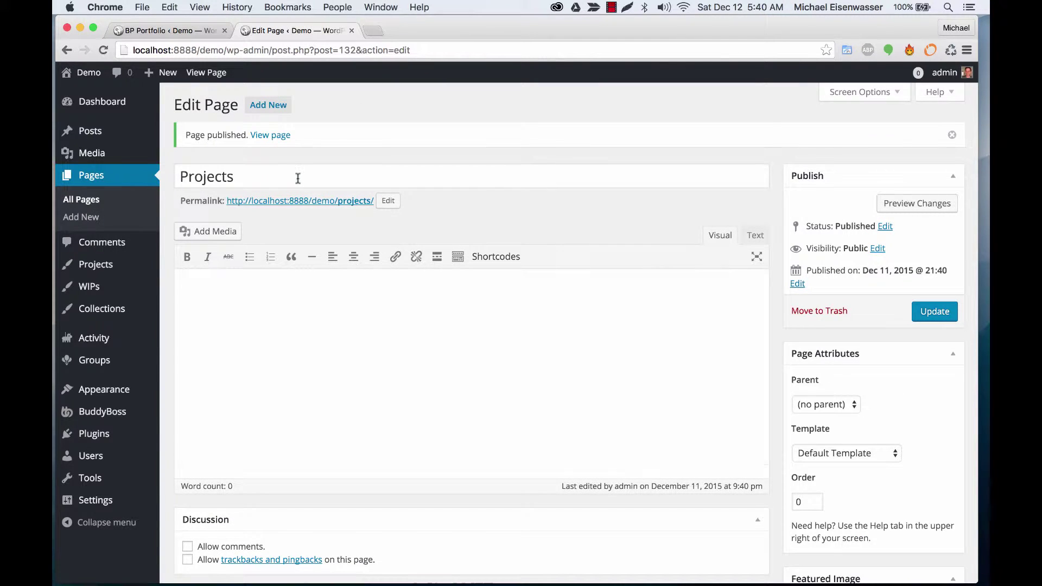
Publish two more new pages titled Works in Progress and Collections.
click(274, 112)
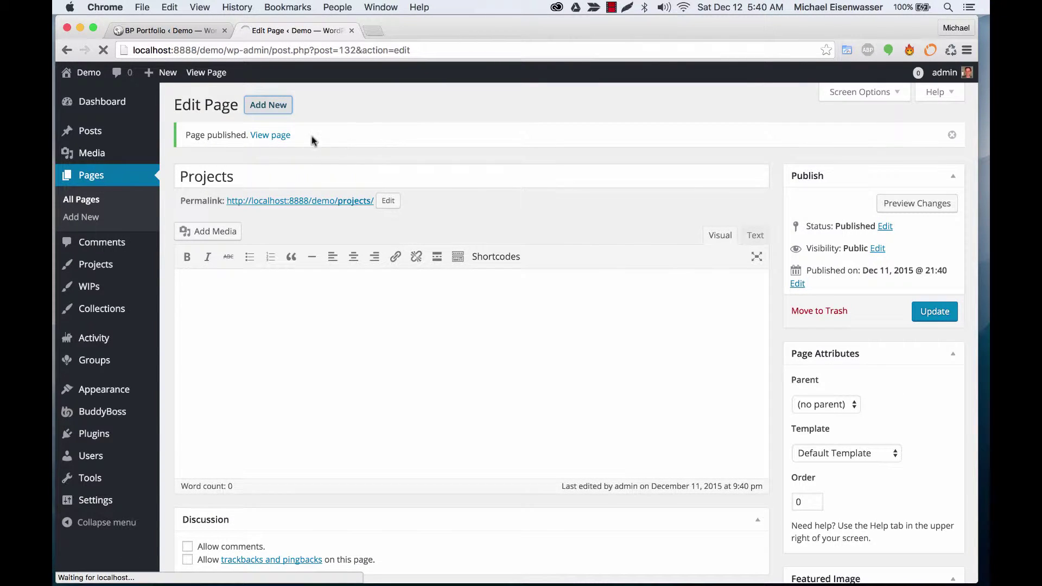
text(Wo)
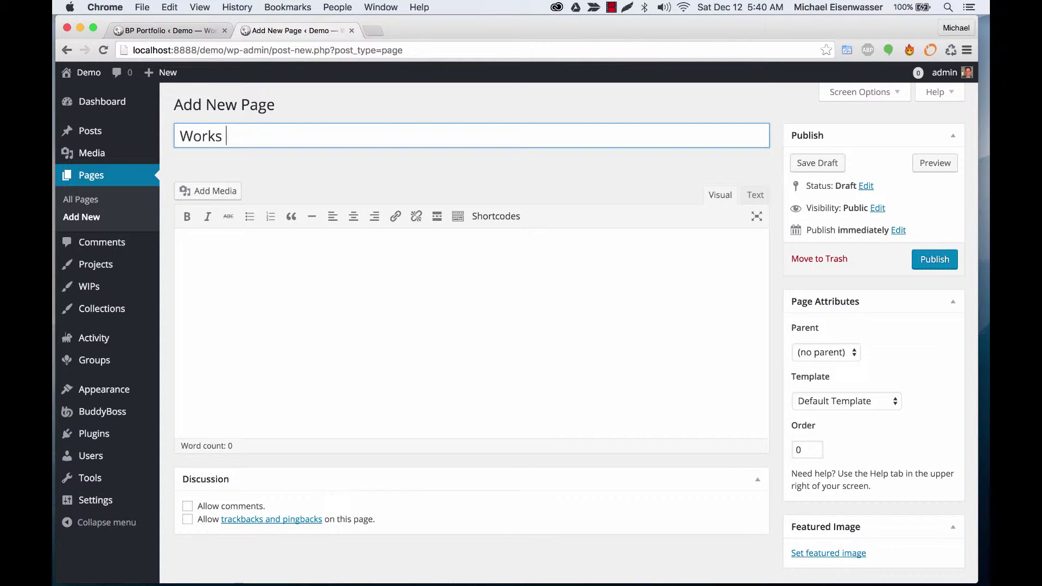
text(rks in Progress)
click(938, 252)
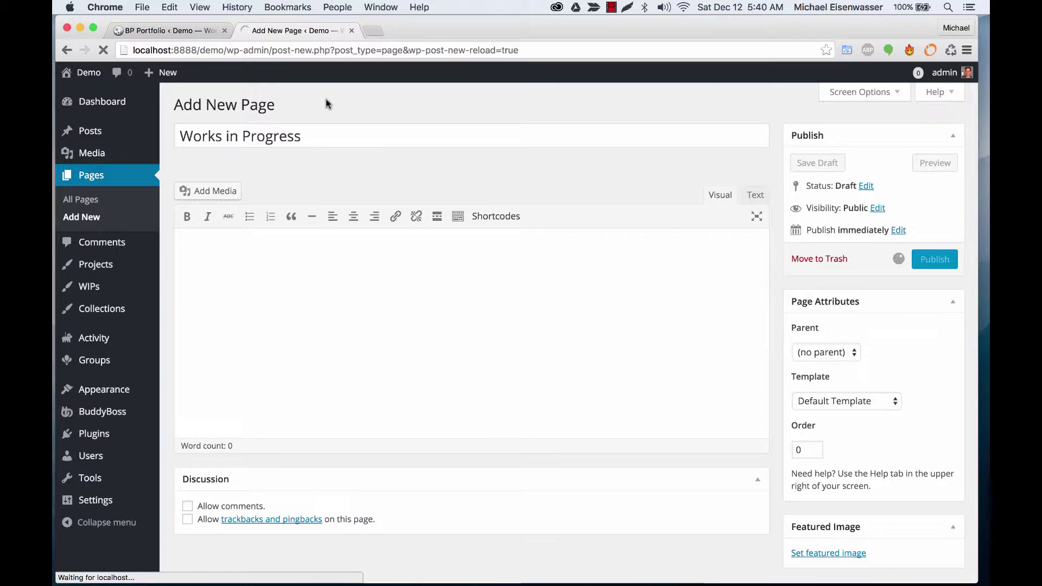
click(269, 106)
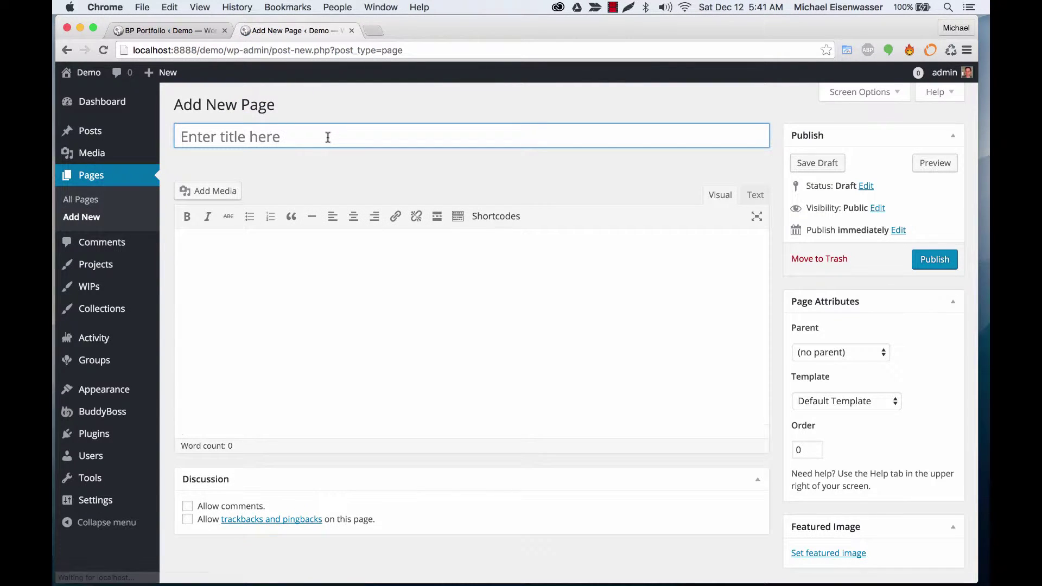
text(Collections)
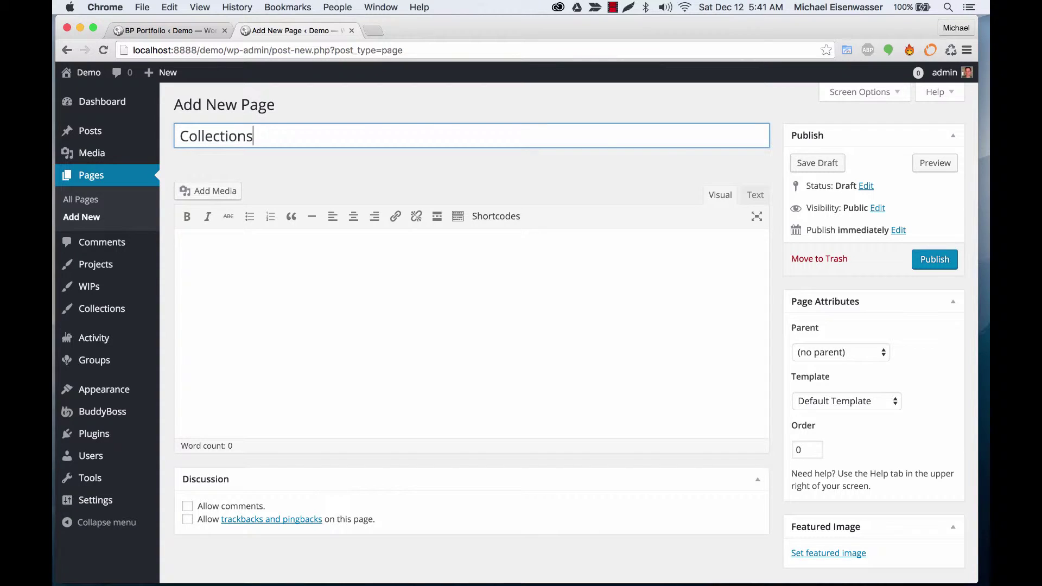
click(934, 260)
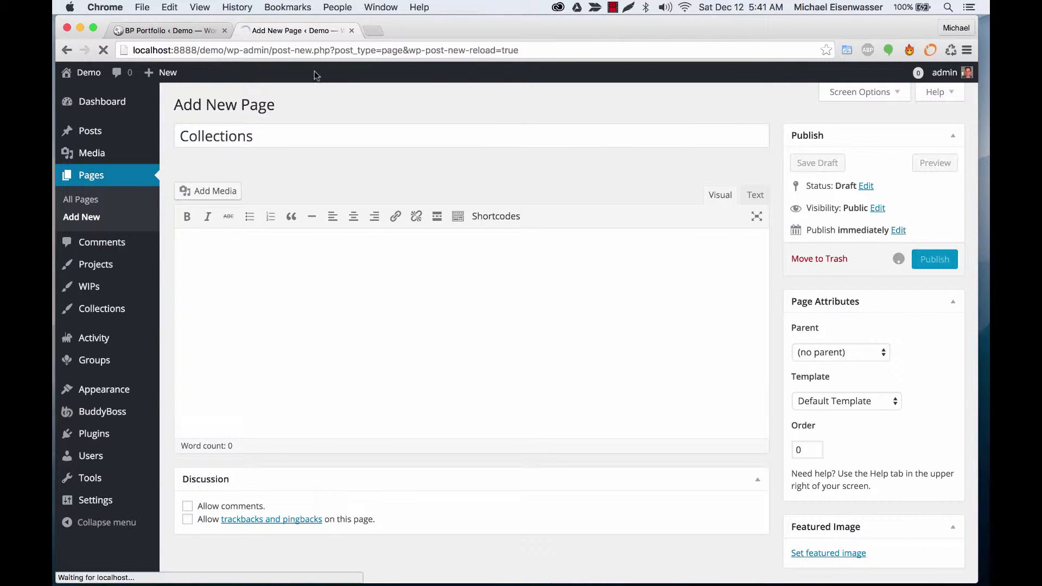
In the Pages settings, select the Projects, Works in Progress and Collections pages for their components, then save.
key(super+alt+Left)
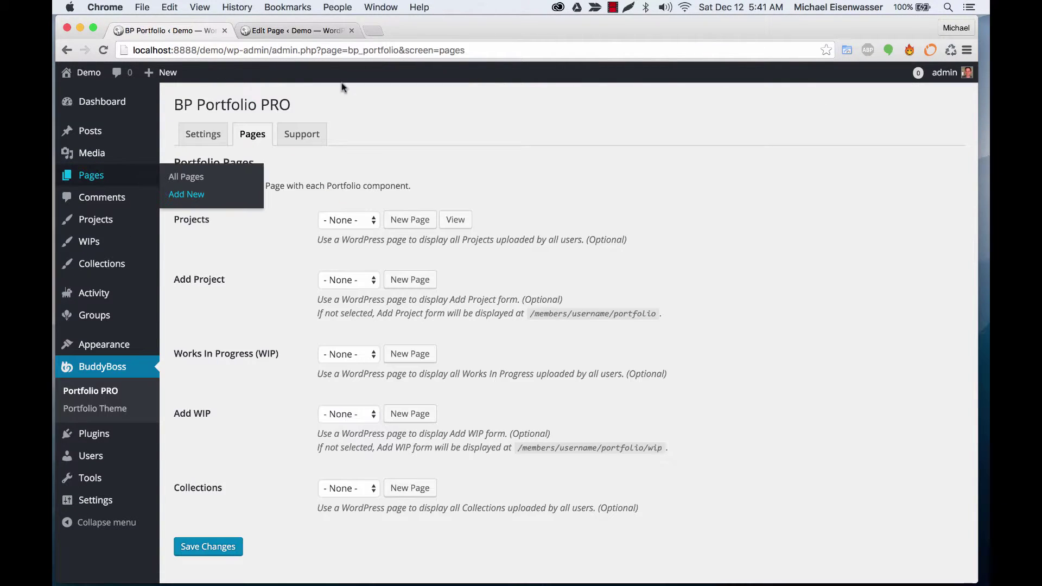
key(super+r)
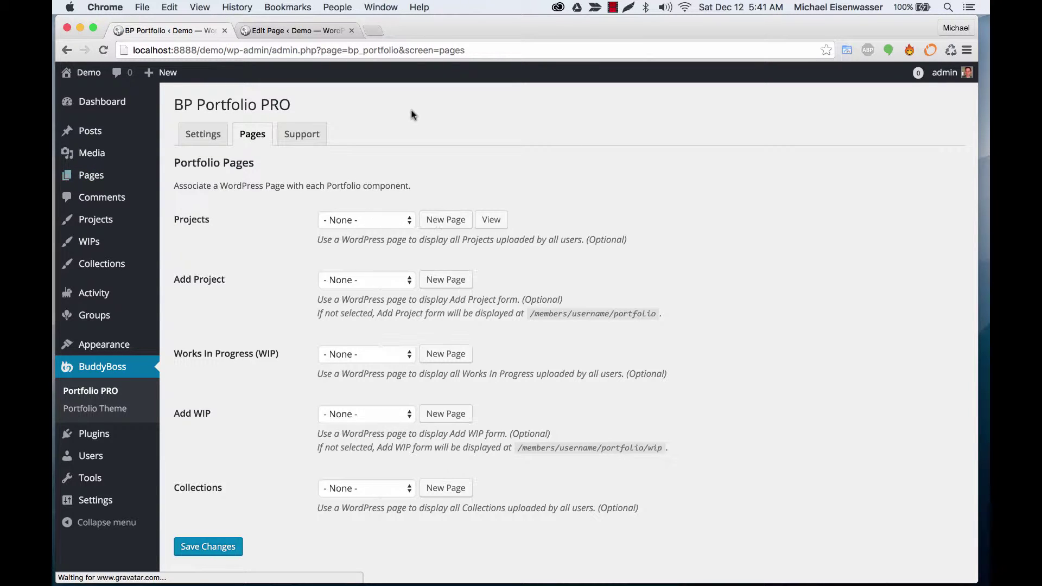
click(369, 218)
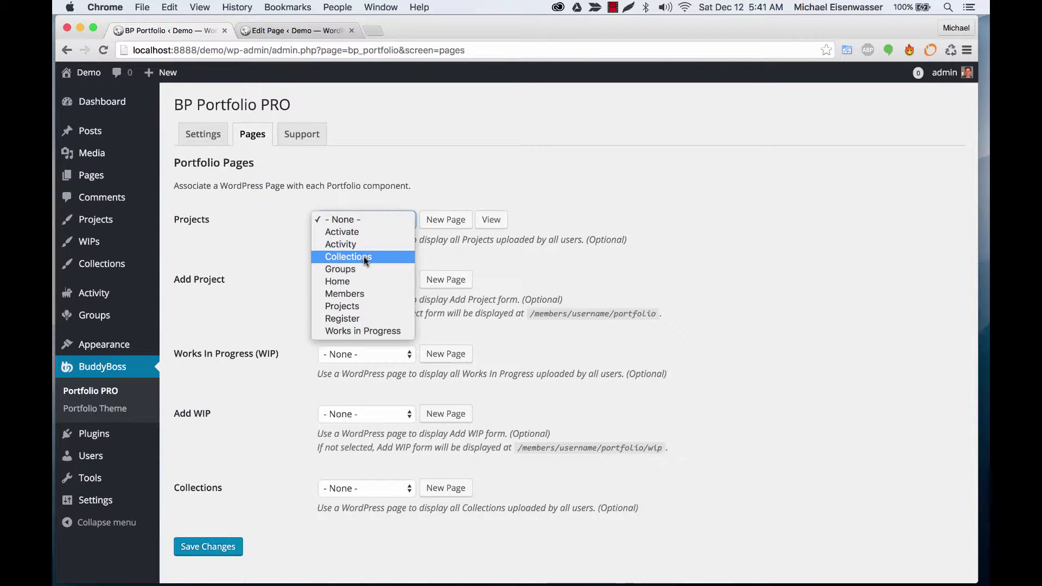
click(347, 305)
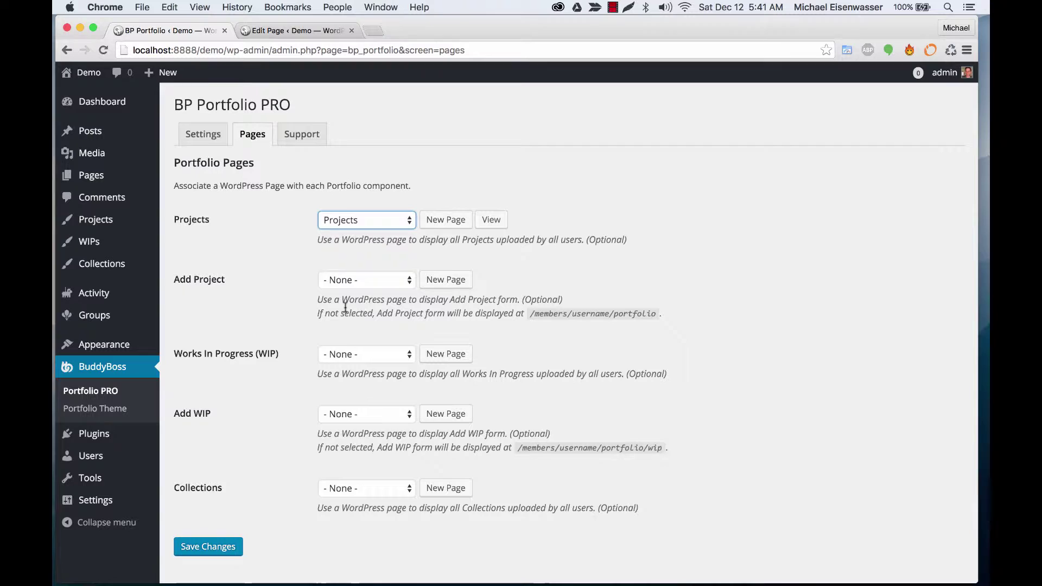
click(351, 353)
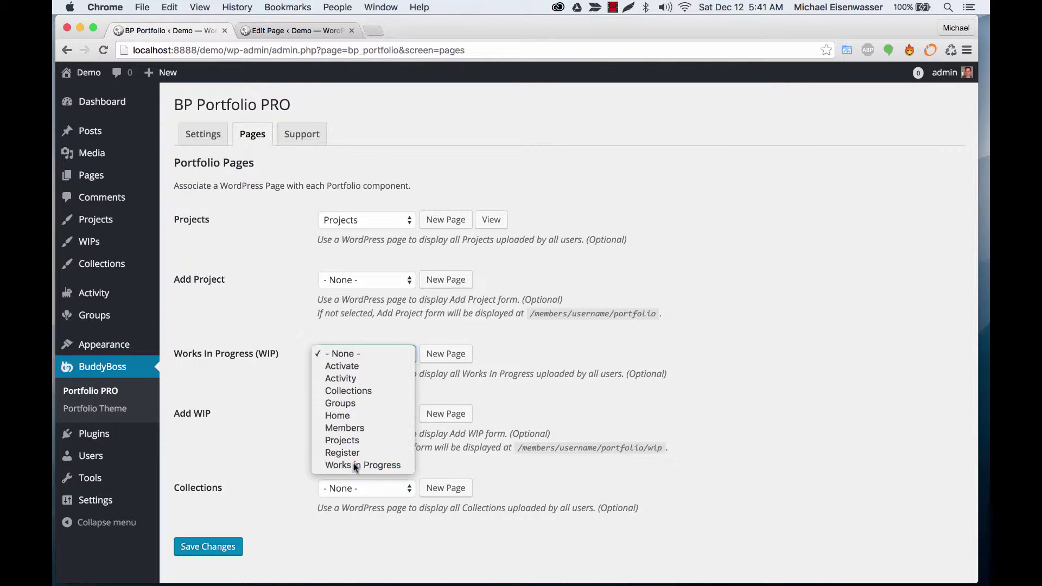
click(373, 467)
click(377, 489)
click(371, 523)
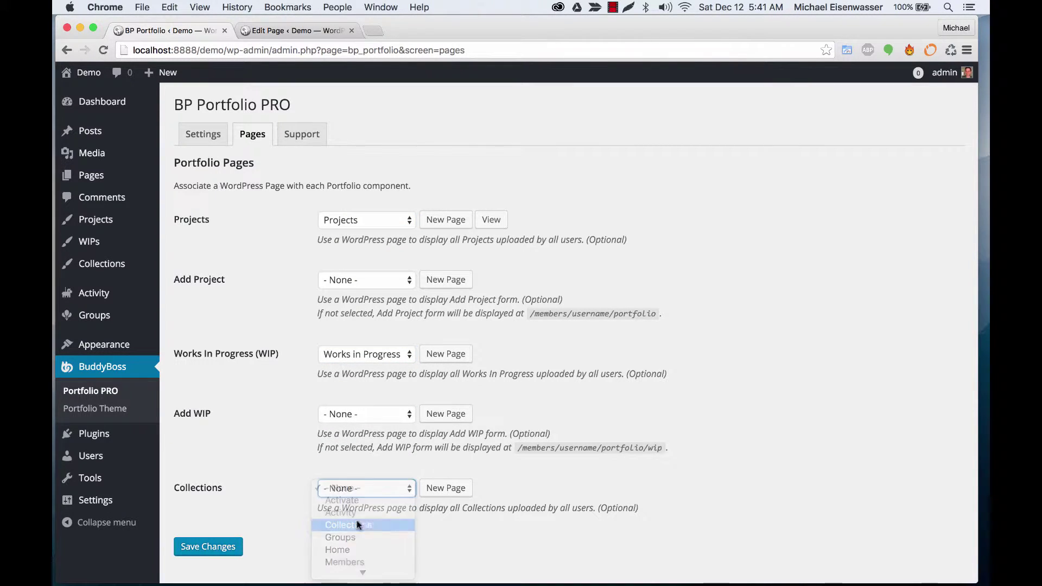
click(228, 549)
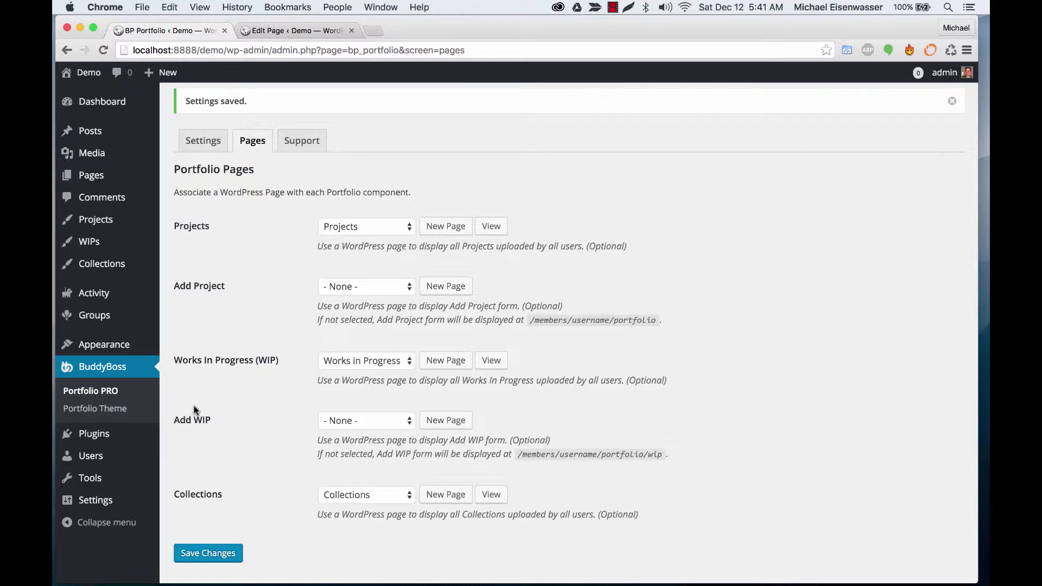
Create and publish a new page titled Add Project.
click(286, 32)
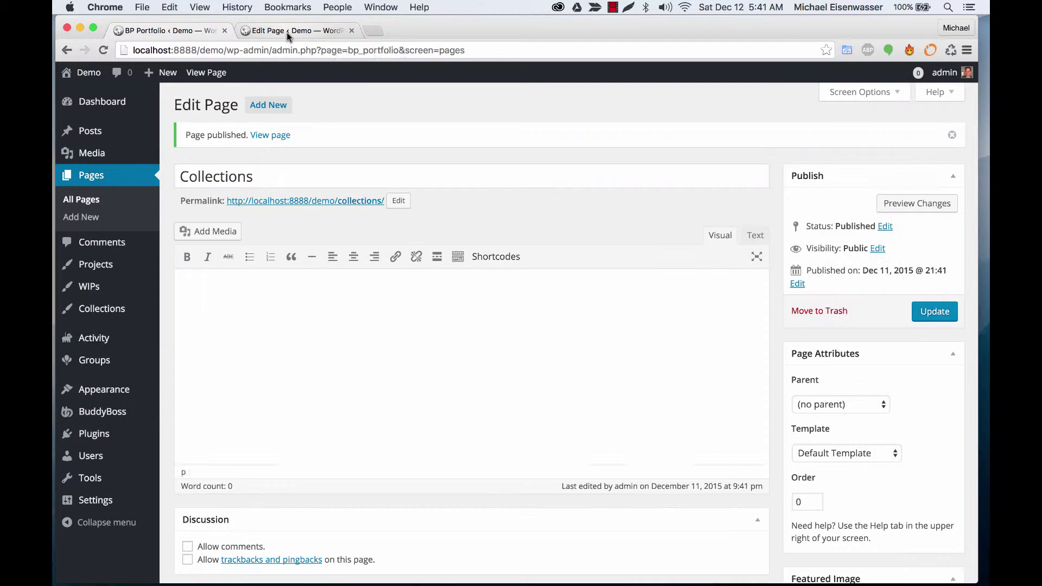
click(271, 104)
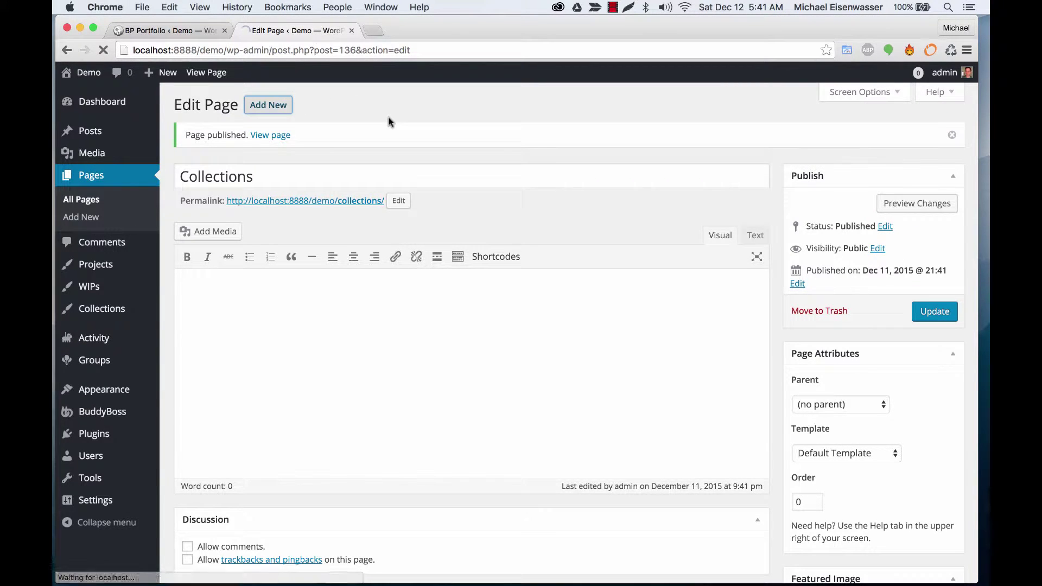
text(Add Project)
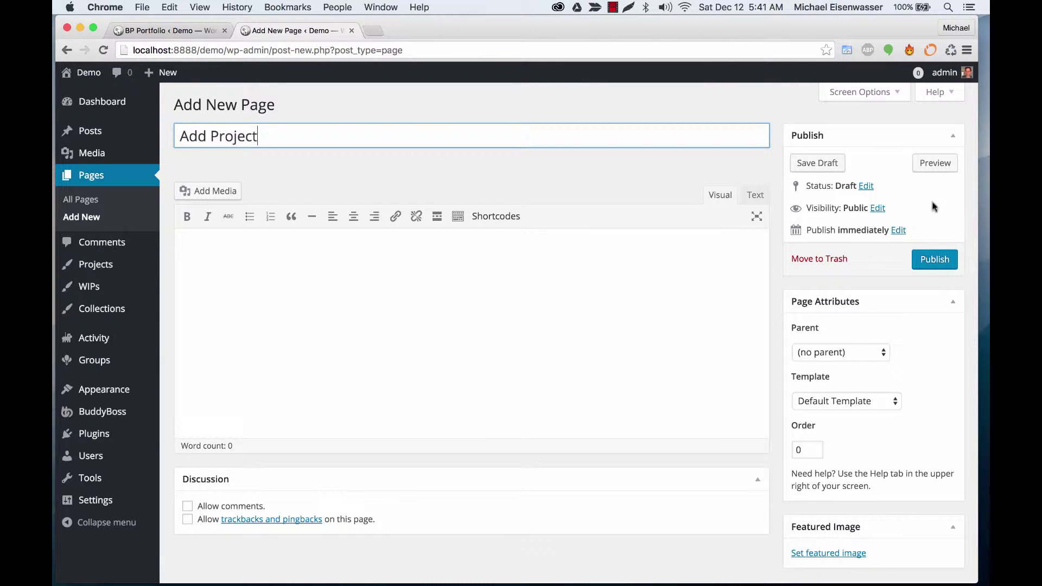
click(922, 260)
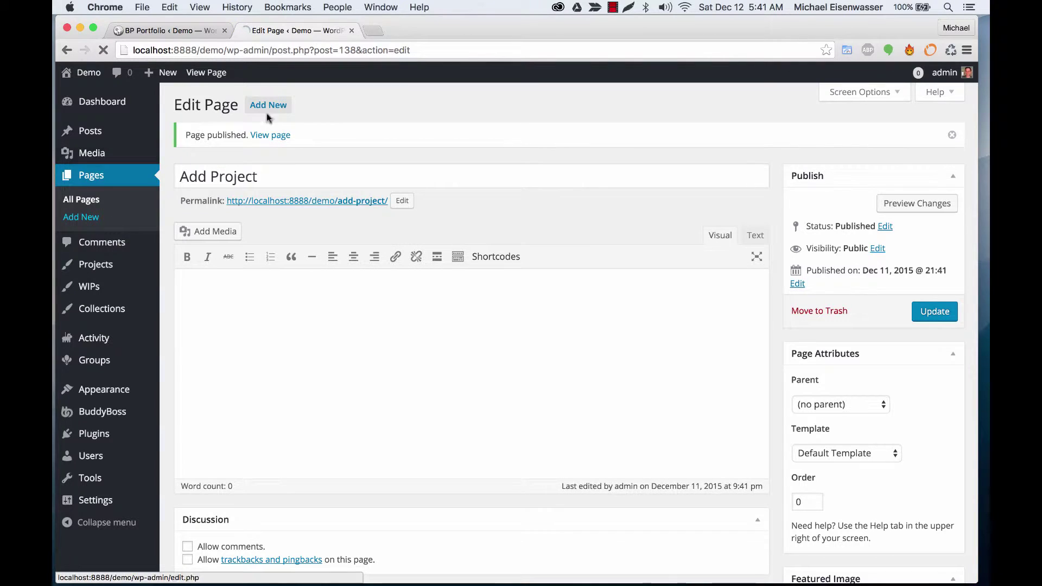
Publish the Add WIP page and reload the portfolio Pages settings to list it.
text(Add WIP)
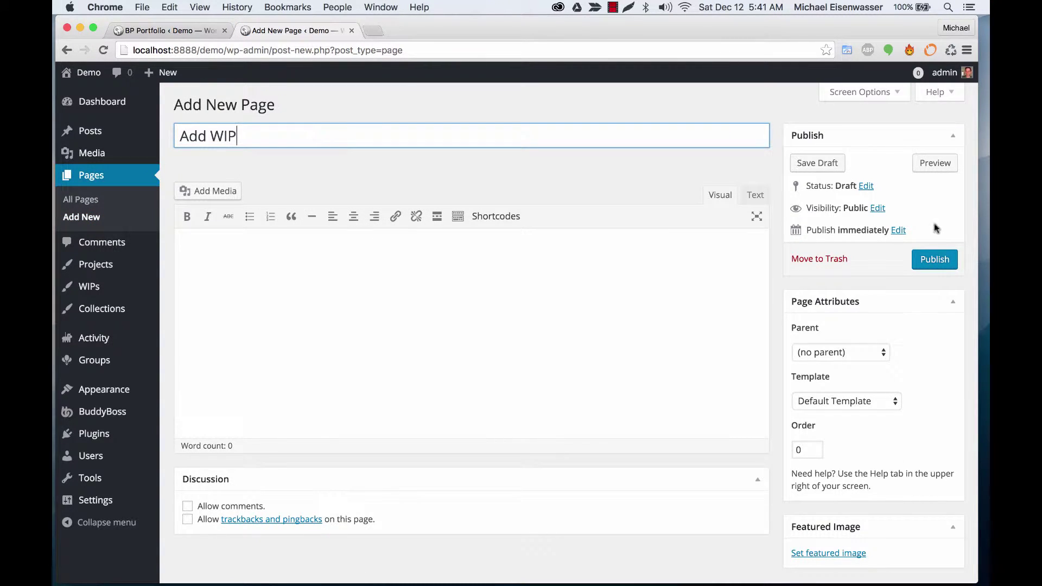
click(931, 258)
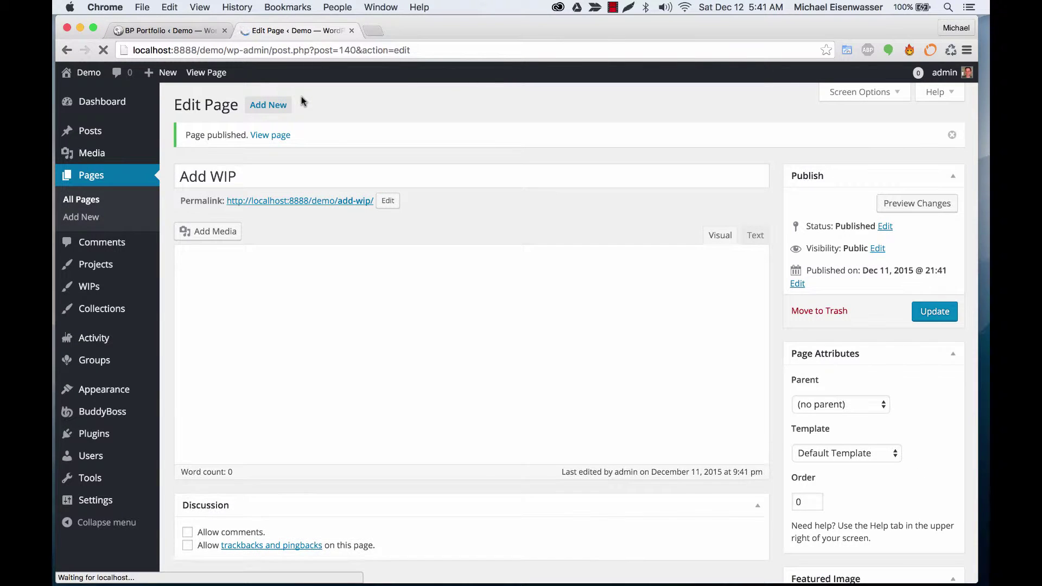
click(189, 32)
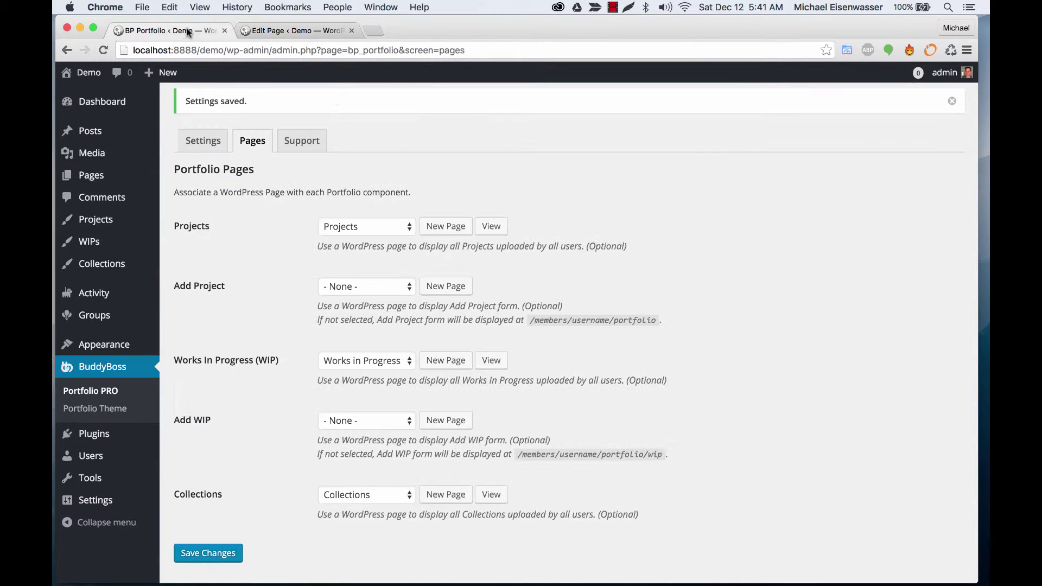
click(360, 291)
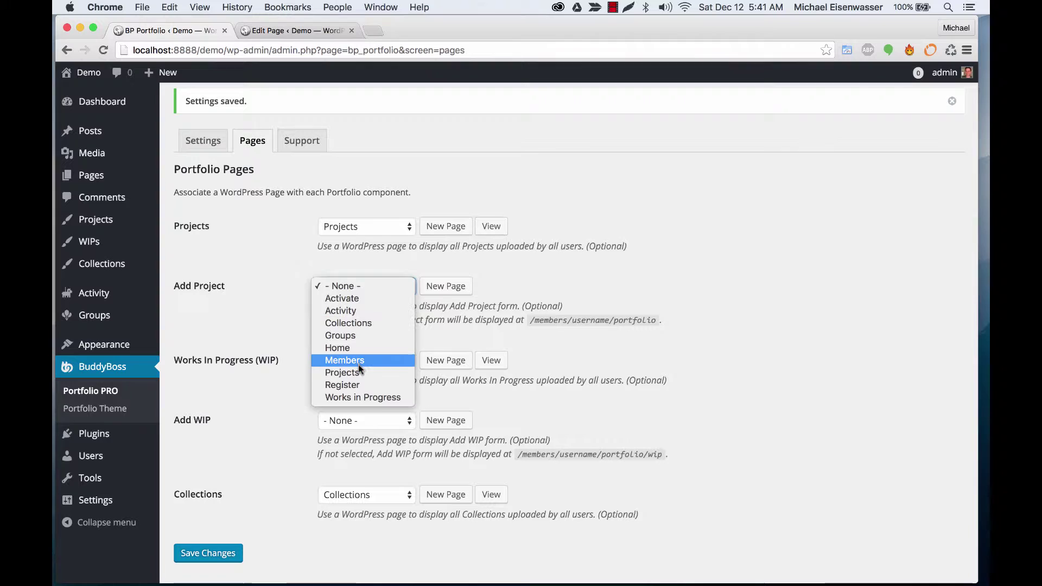
key(Escape)
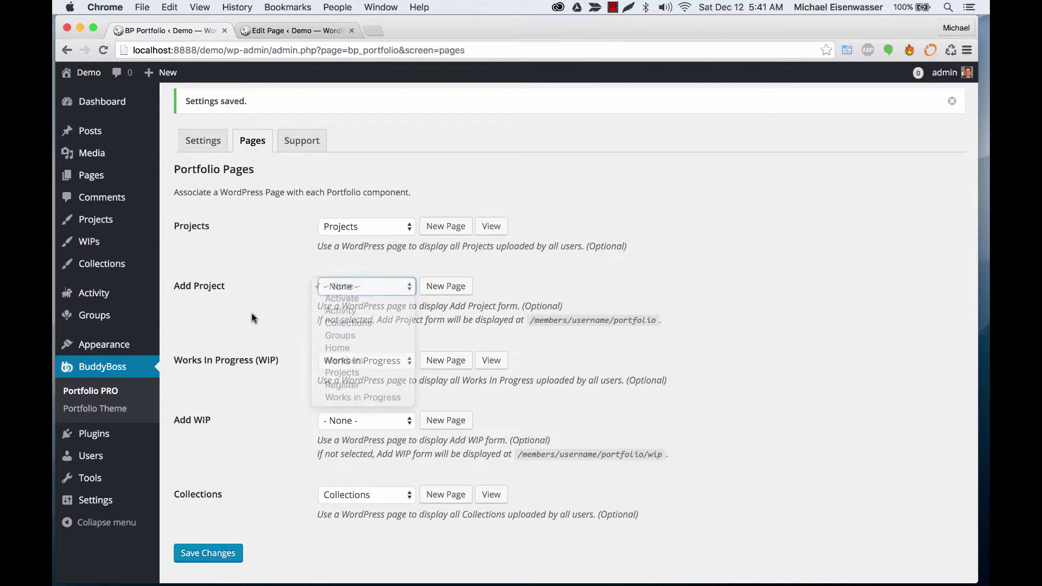
key(super+r)
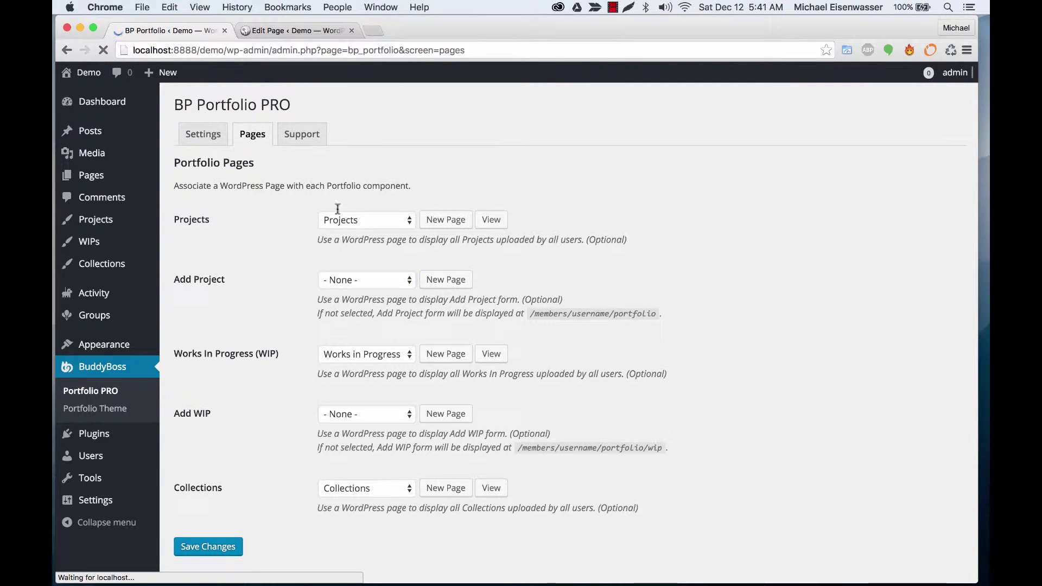
Assign the Add Project and Add WIP pages to their components and save.
click(342, 246)
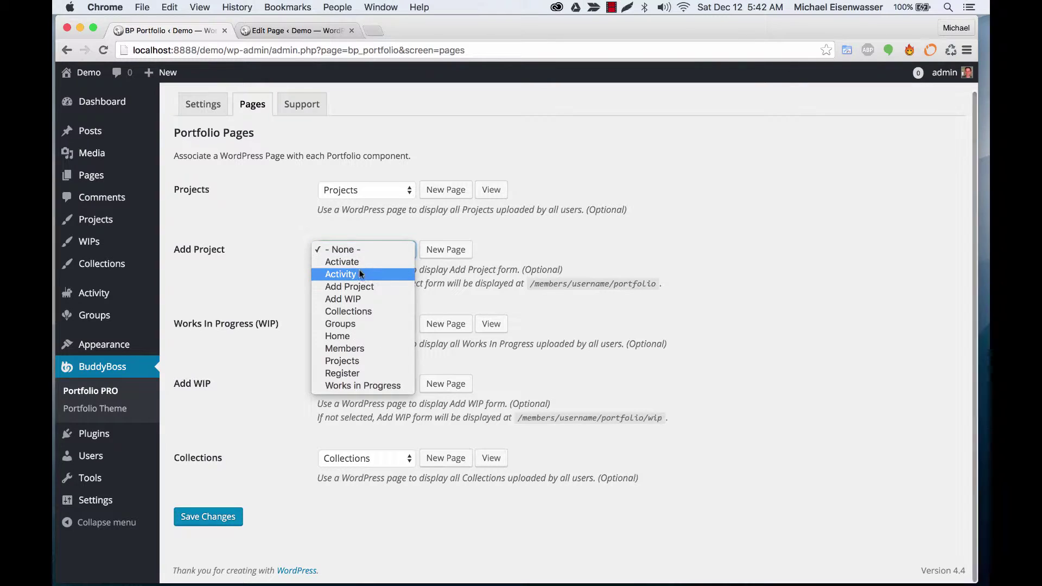
click(357, 283)
click(350, 383)
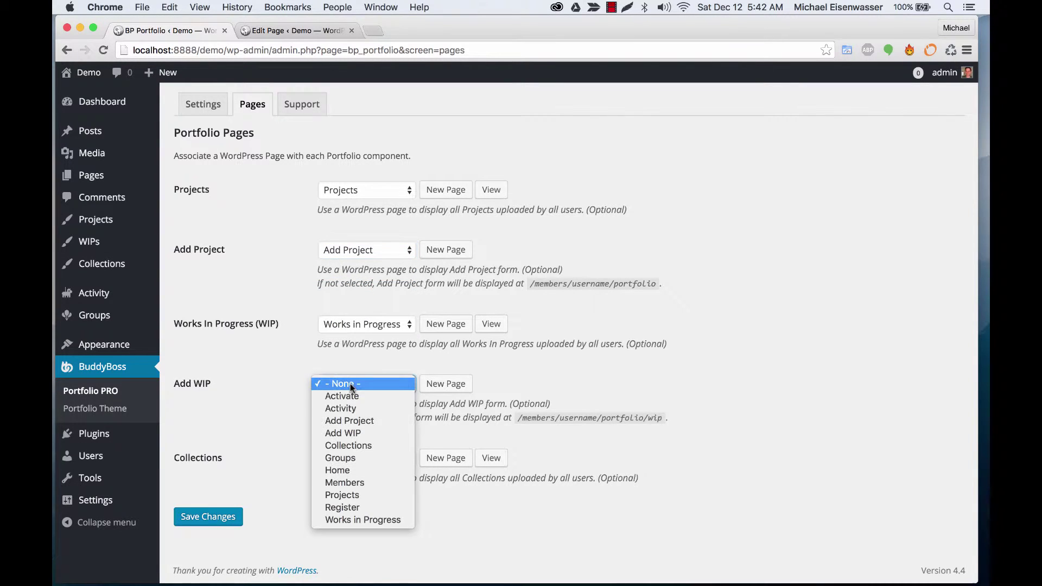
click(359, 433)
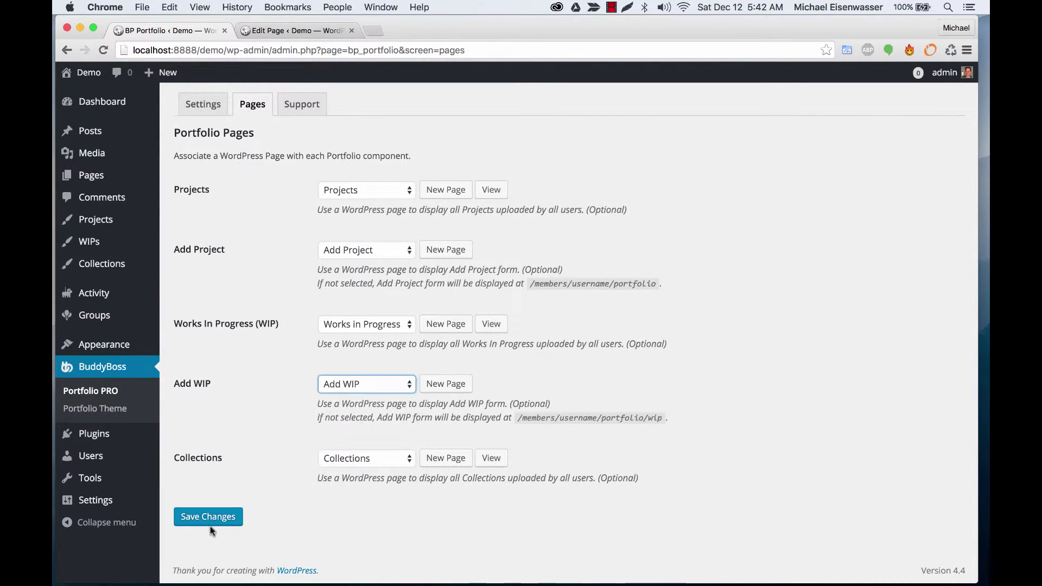
click(199, 509)
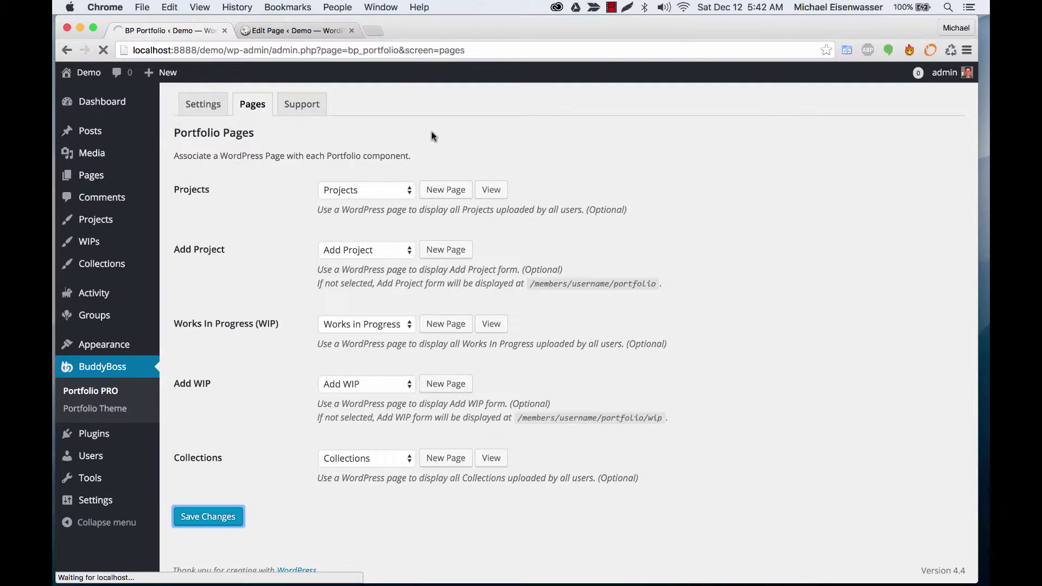
Add the Projects, Works in Progress and Collections pages to BuddyPanel, place them below Activity, and save.
click(347, 28)
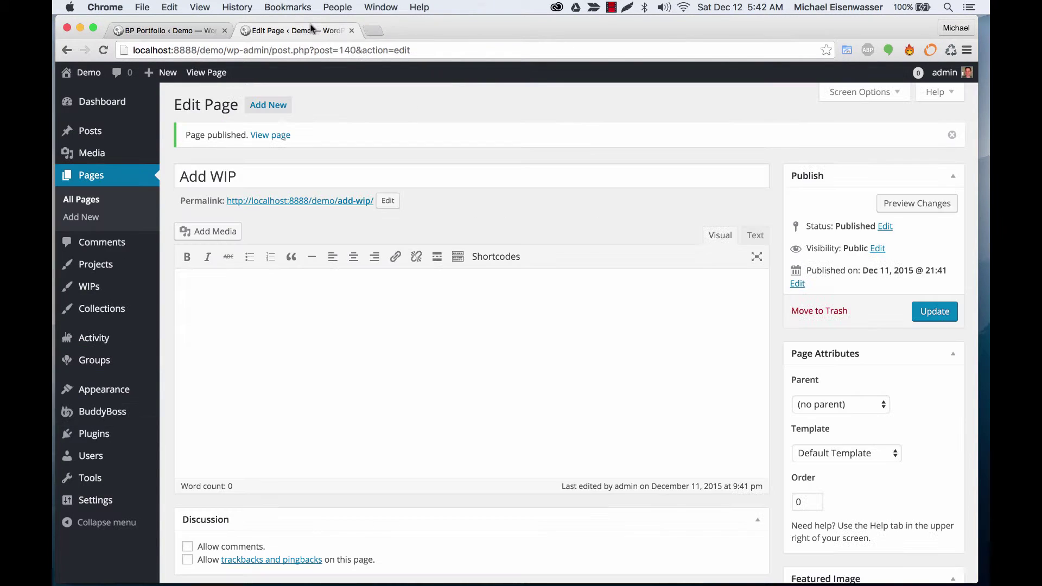
mouse_move(123, 393)
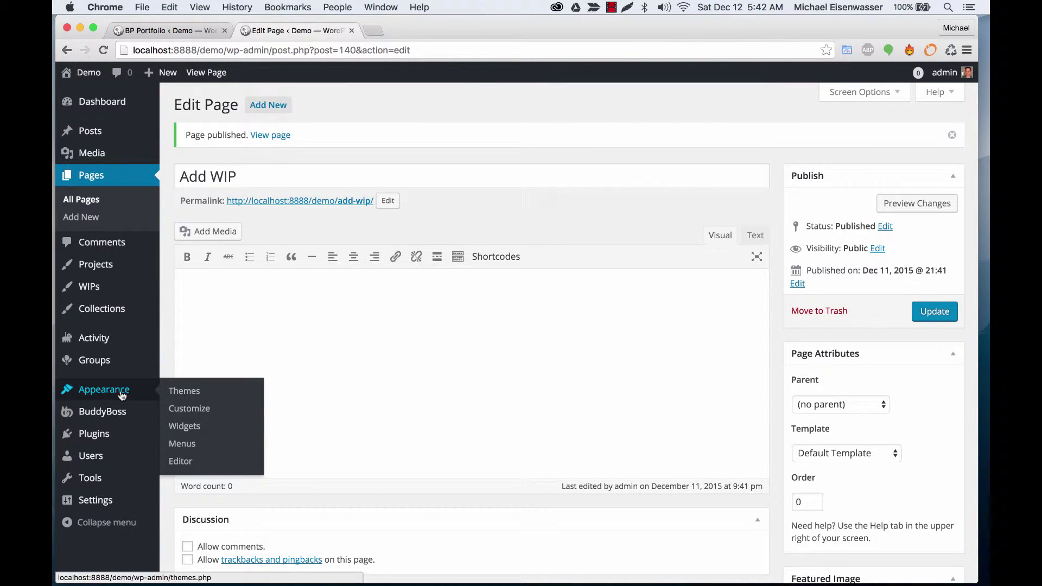
click(182, 442)
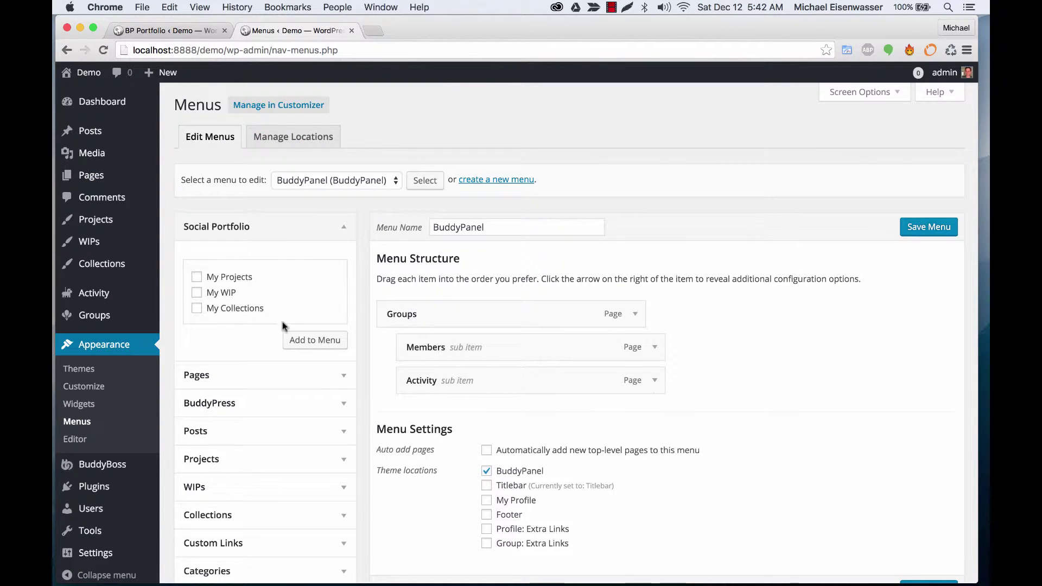
click(247, 375)
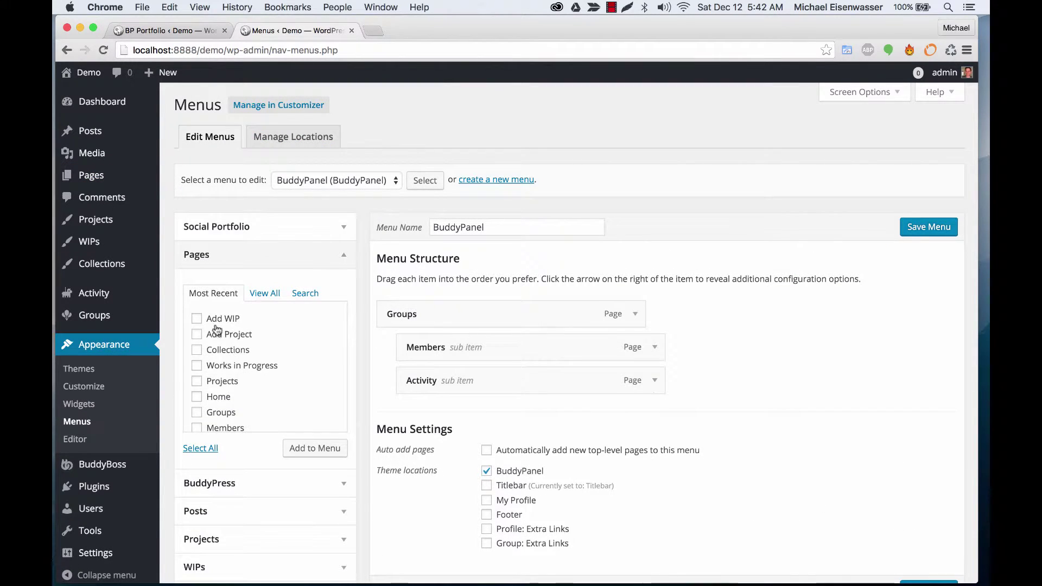
scroll(198, 362, down, 1)
click(196, 359)
click(196, 343)
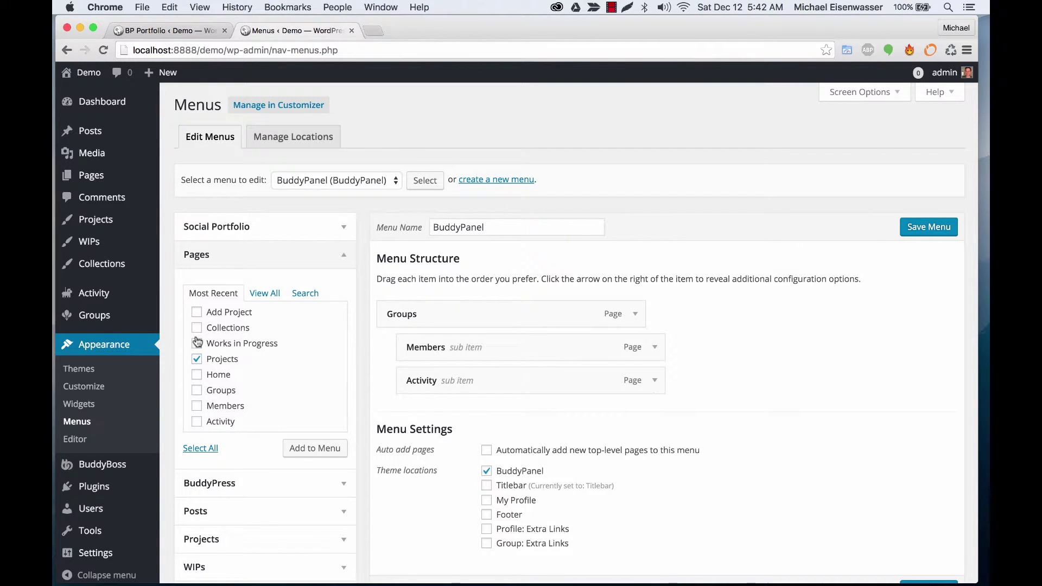
click(197, 327)
click(314, 448)
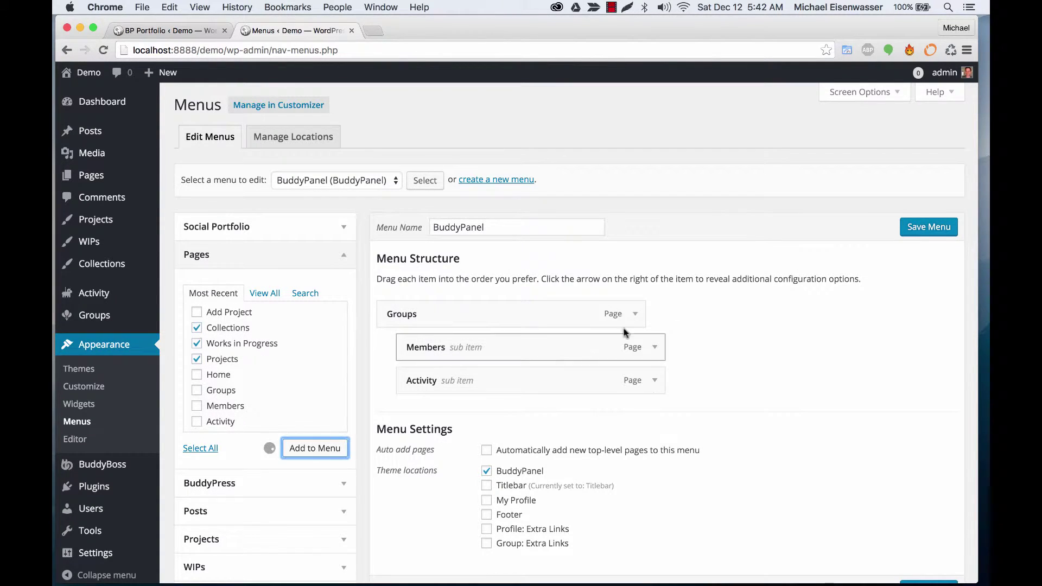
drag(467, 481, 441, 442)
click(930, 228)
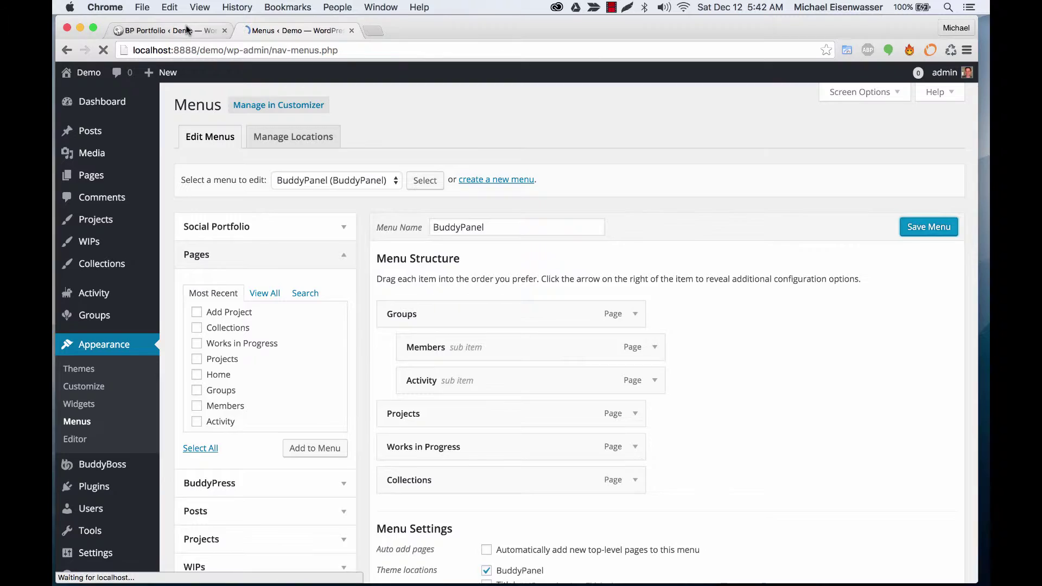
Open the live site in a new tab and visit the Projects, Works in Progress and Collections pages.
mouse_move(89, 72)
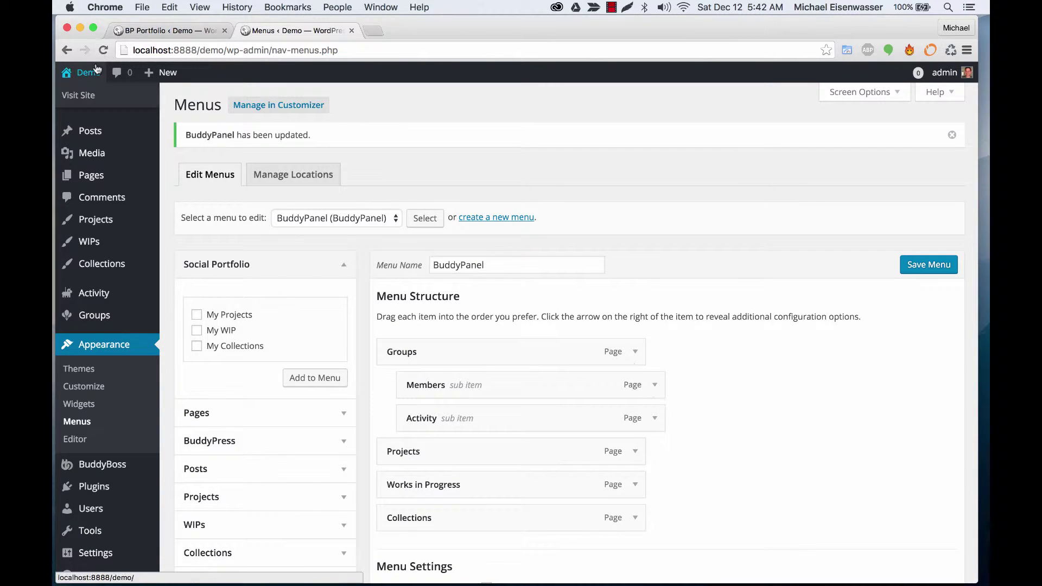
super+click(87, 97)
click(384, 27)
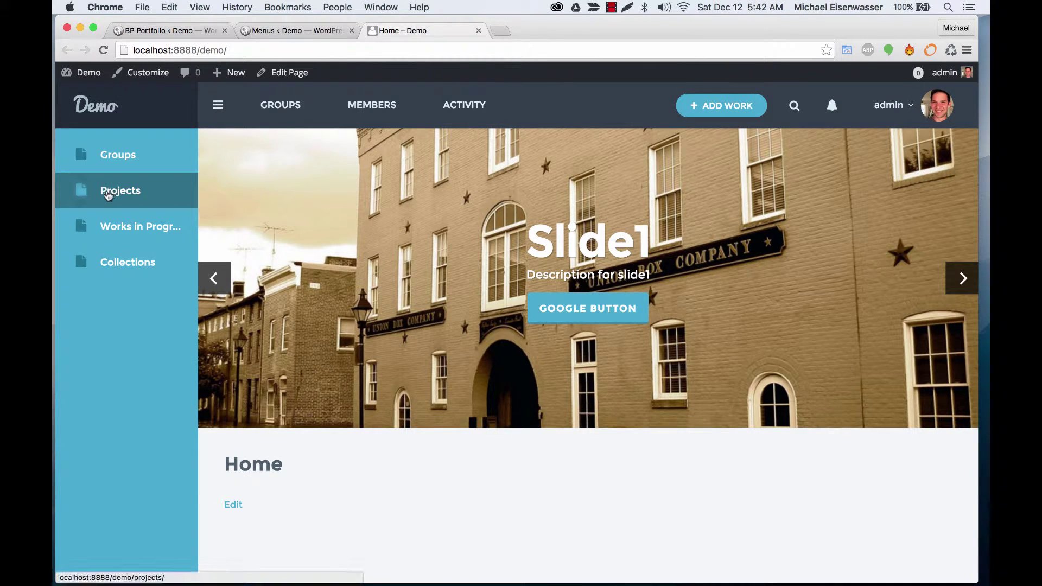
click(108, 195)
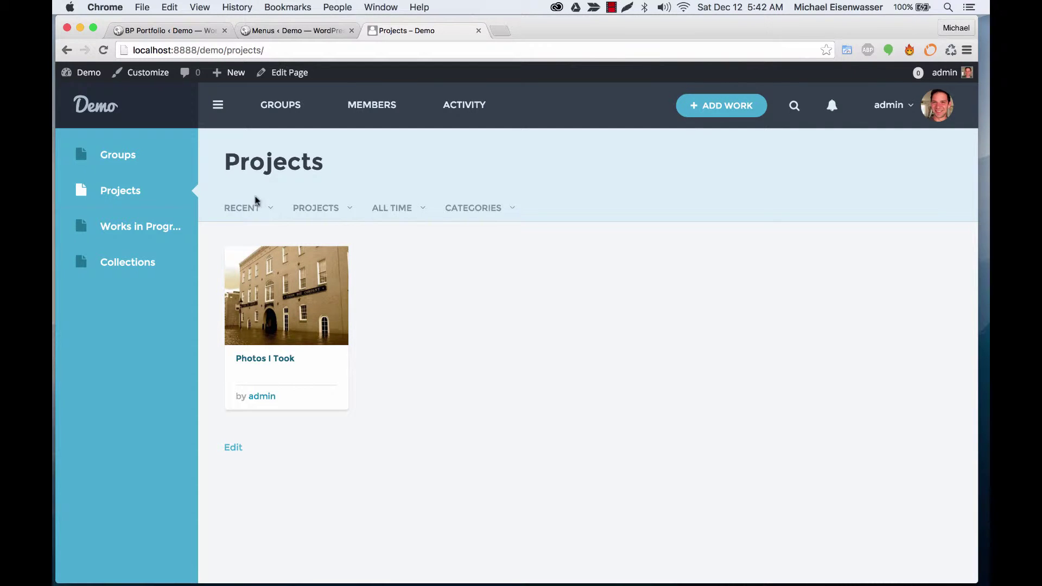
click(136, 226)
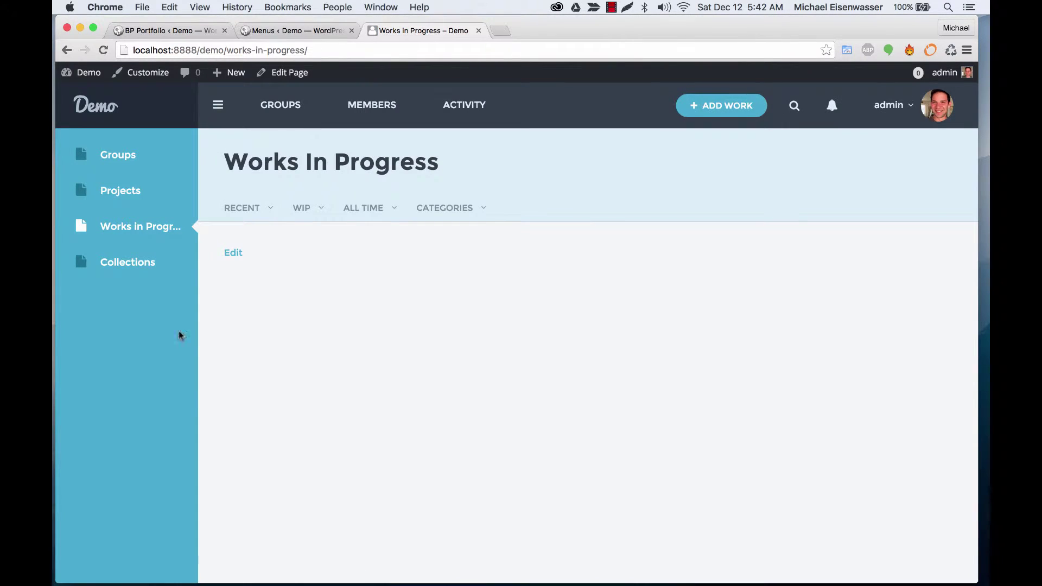
click(181, 261)
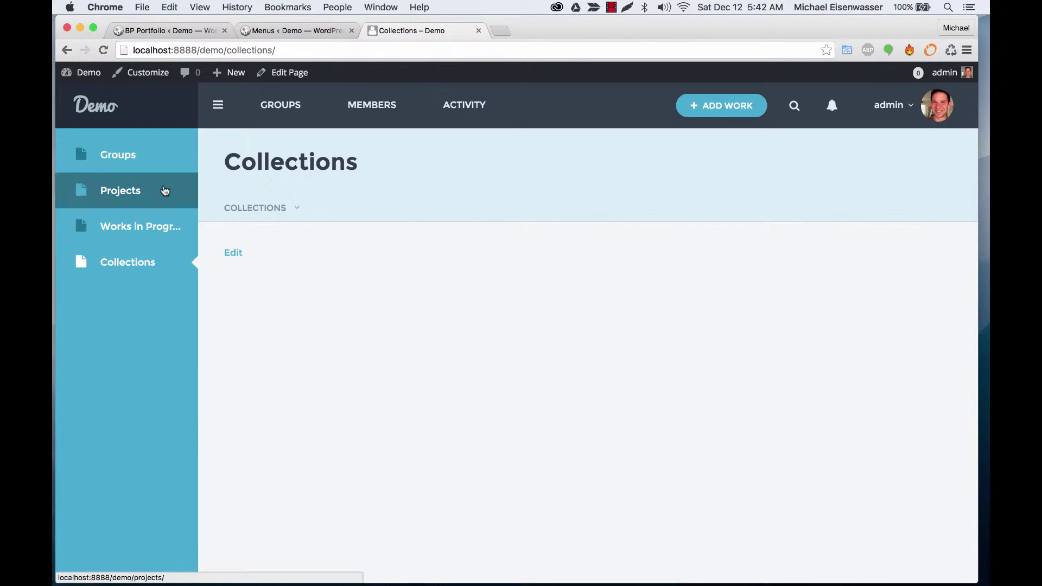
Make categories required for Projects and WIPs in the settings and save.
mouse_move(141, 154)
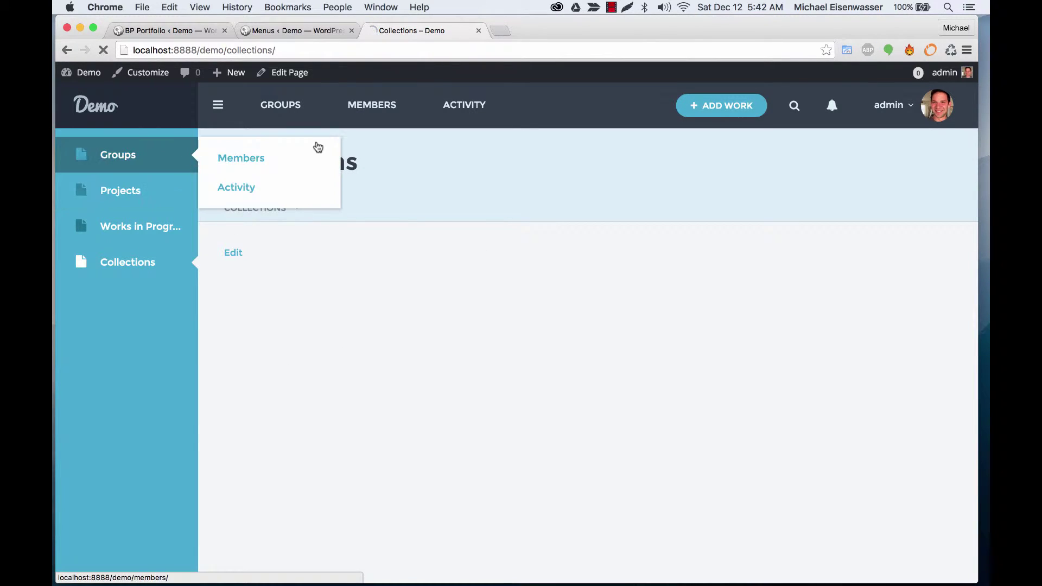
click(187, 30)
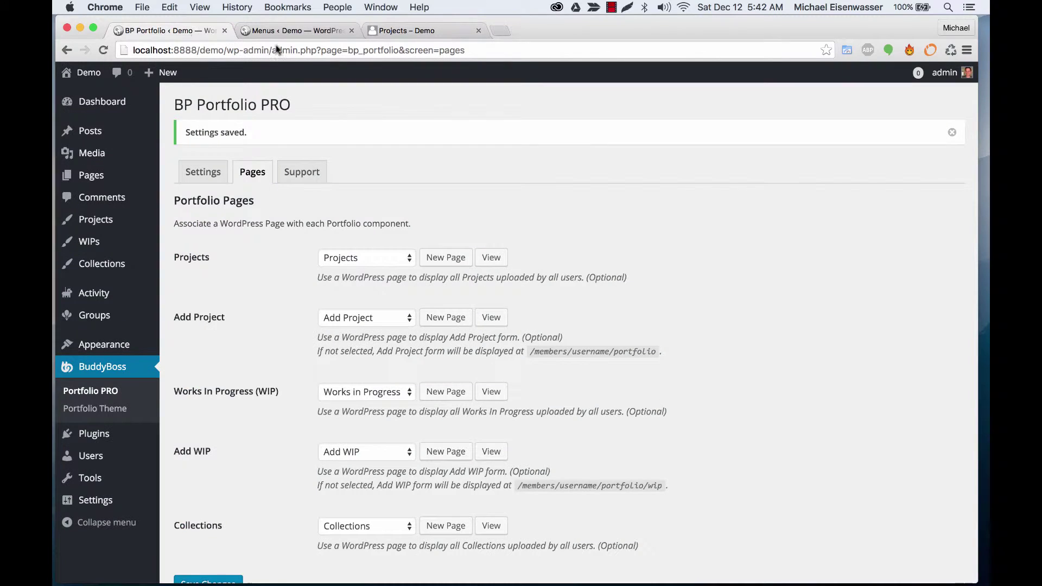
click(205, 171)
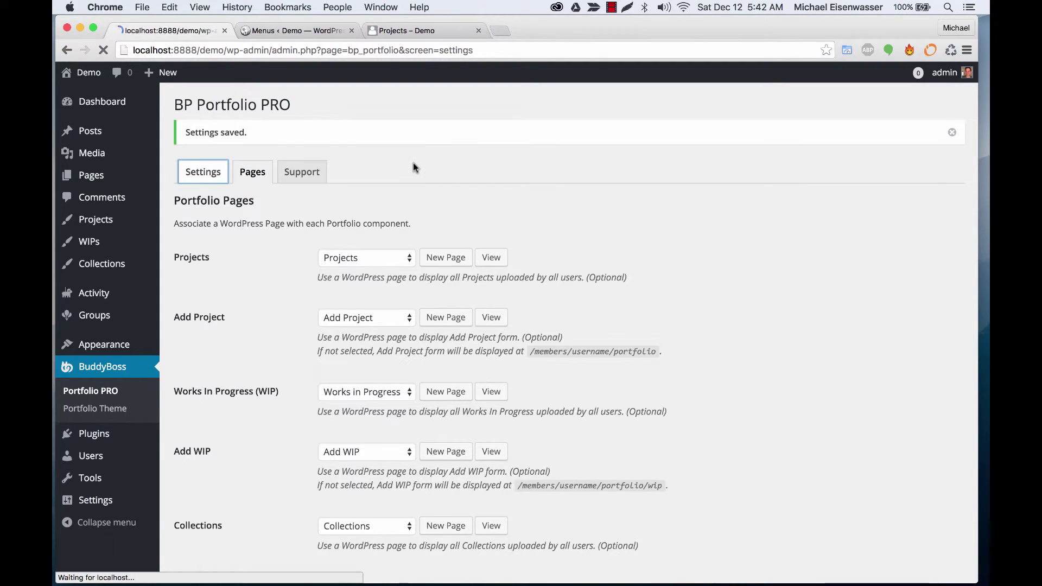
scroll(465, 257, down, 5)
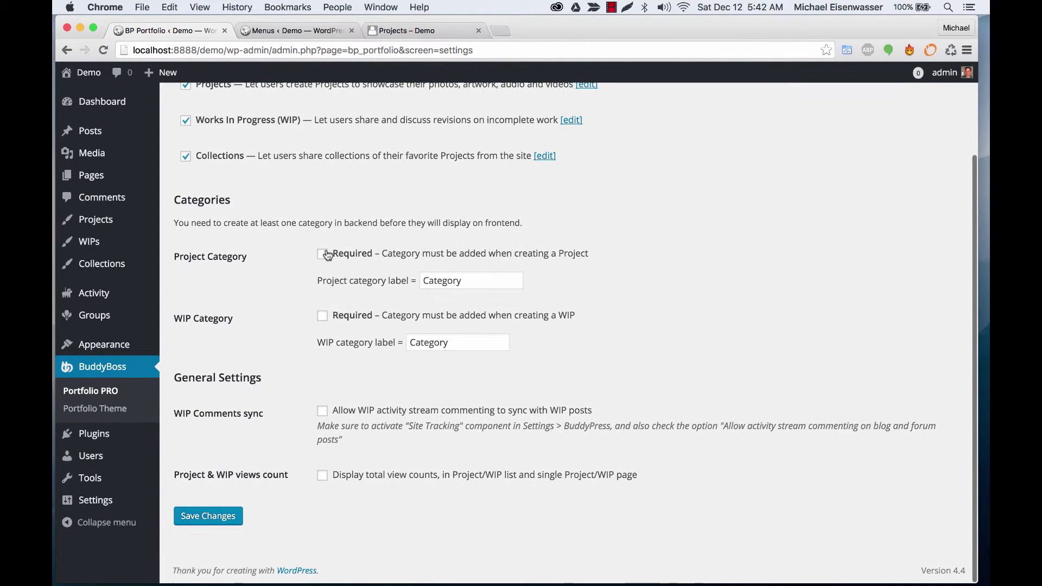
click(323, 254)
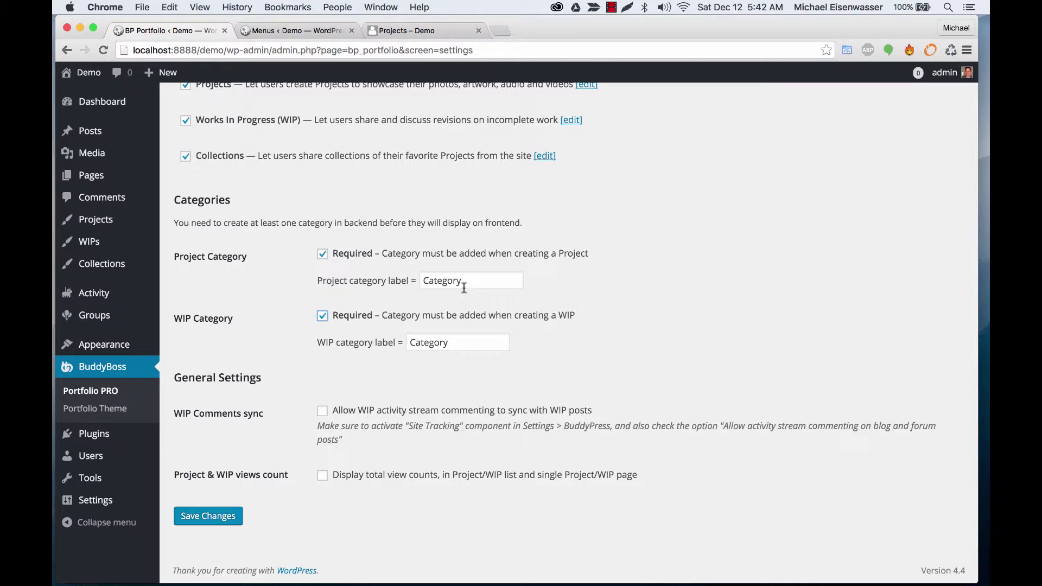
click(208, 515)
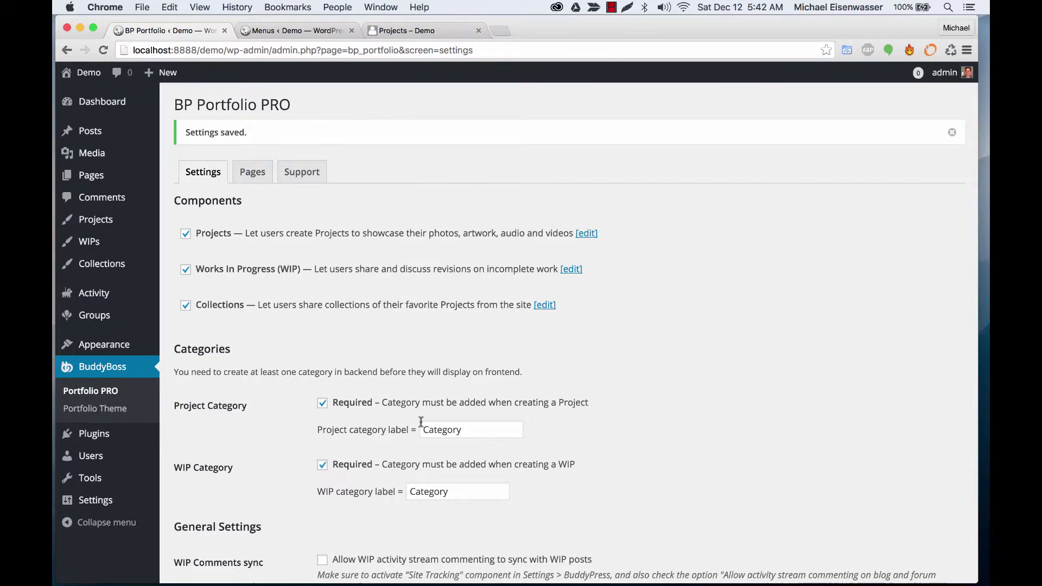
Relabel the project category as 'Project Category' and save.
click(422, 424)
text(Project)
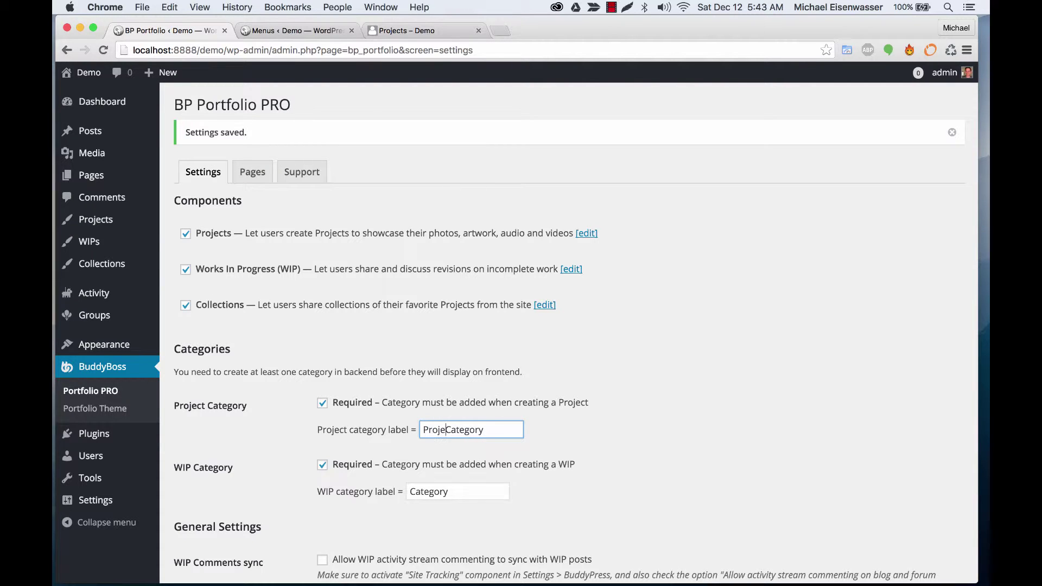
scroll(358, 503, down, 4)
click(208, 568)
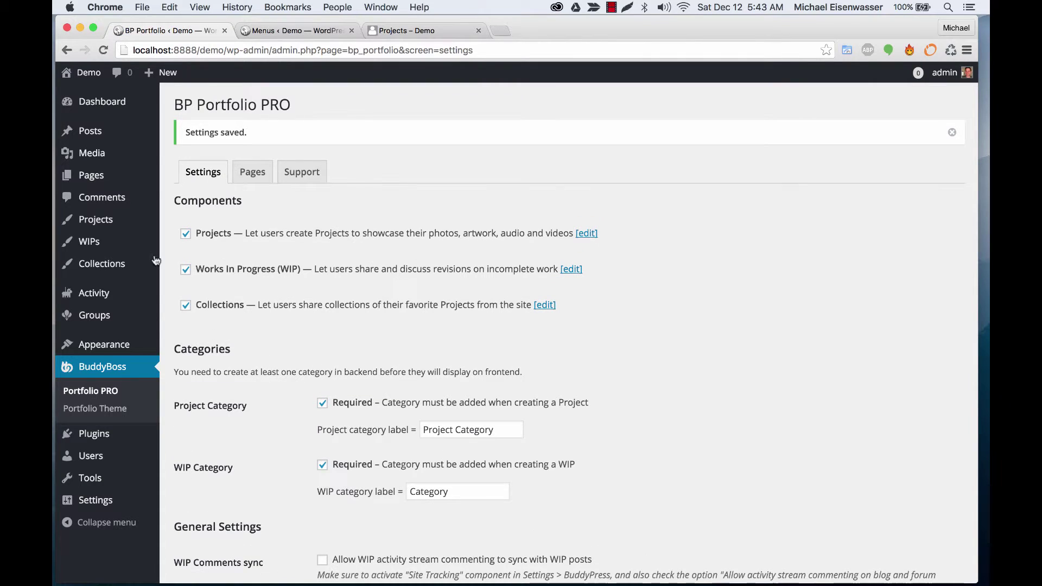
mouse_move(119, 223)
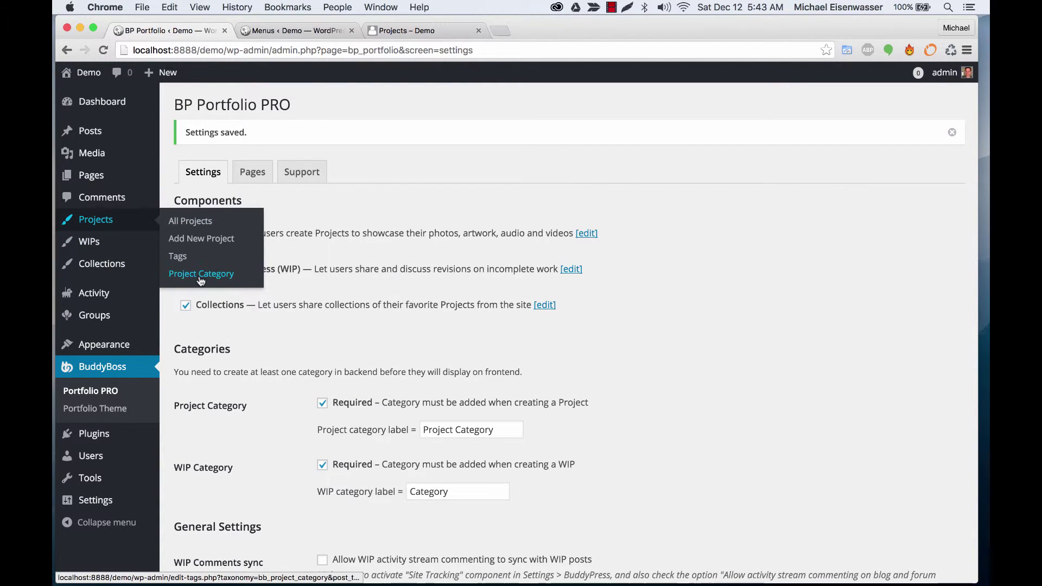
mouse_move(120, 242)
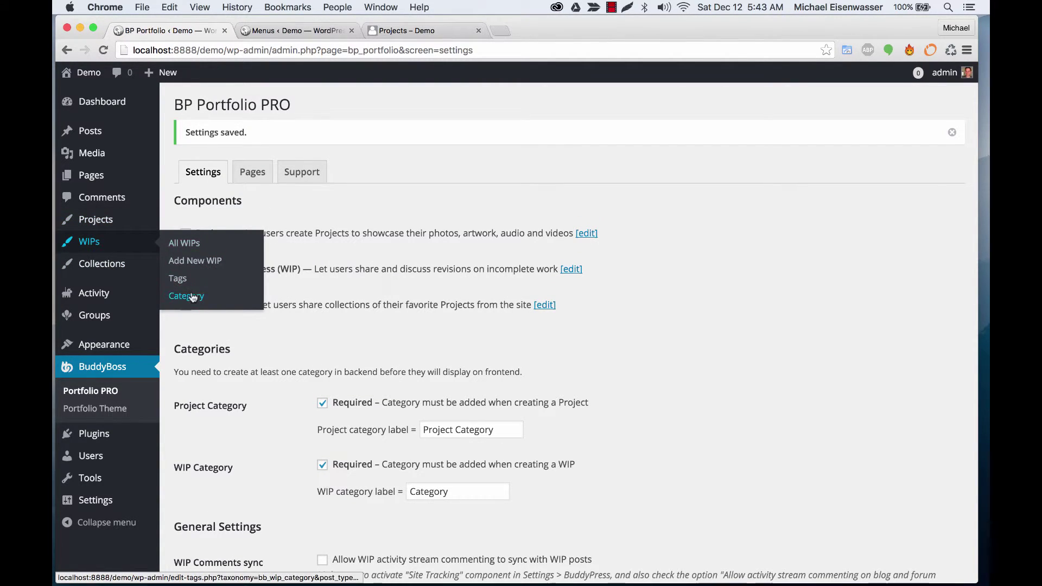
scroll(266, 400, down, 4)
scroll(279, 374, down, 3)
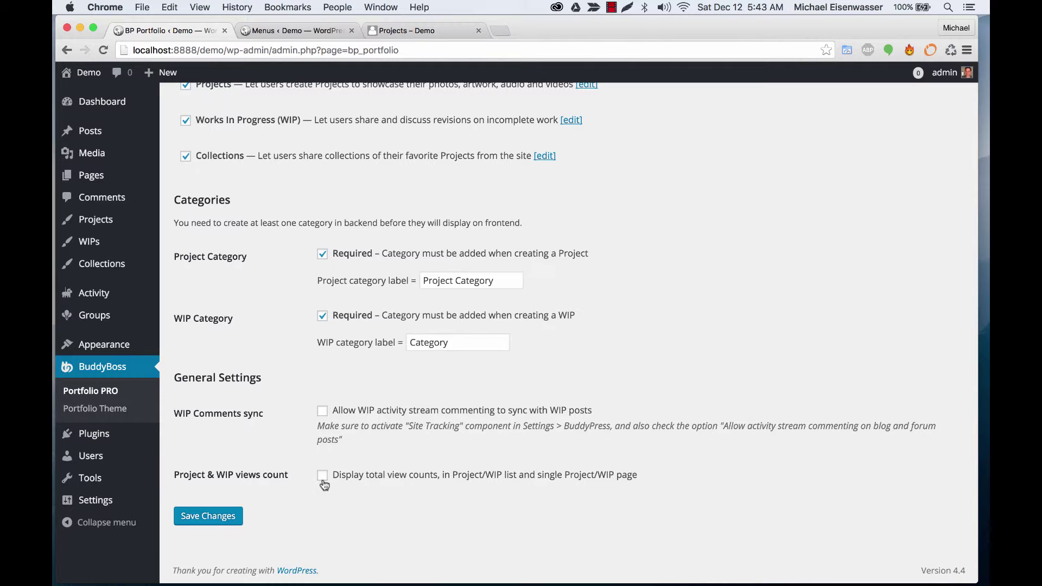
Enable total view counts for Projects and WIPs and WIP activity-stream comment syncing, saving after each.
click(322, 478)
click(205, 522)
click(321, 411)
click(209, 518)
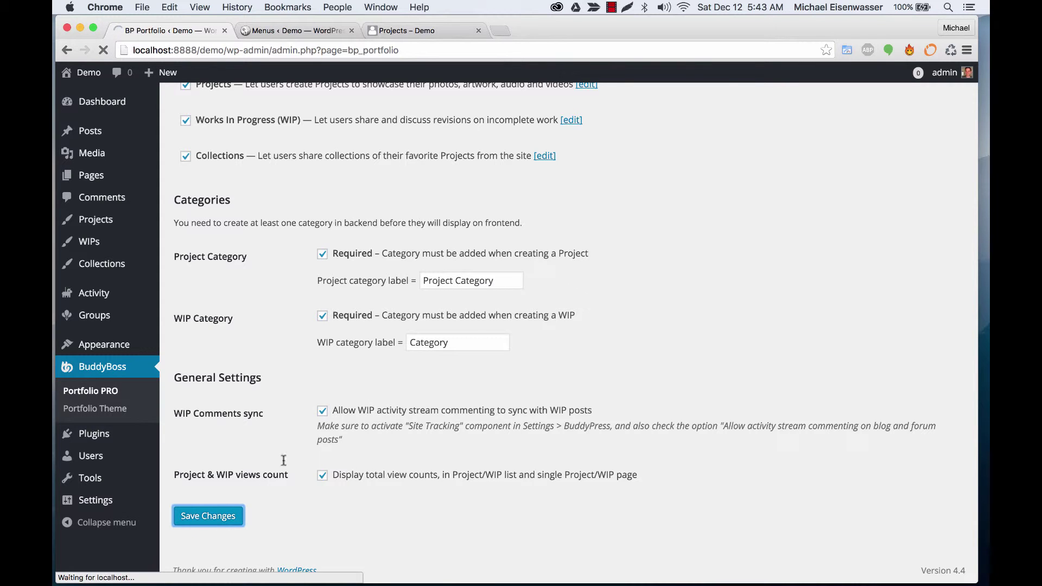
scroll(298, 444, down, 10)
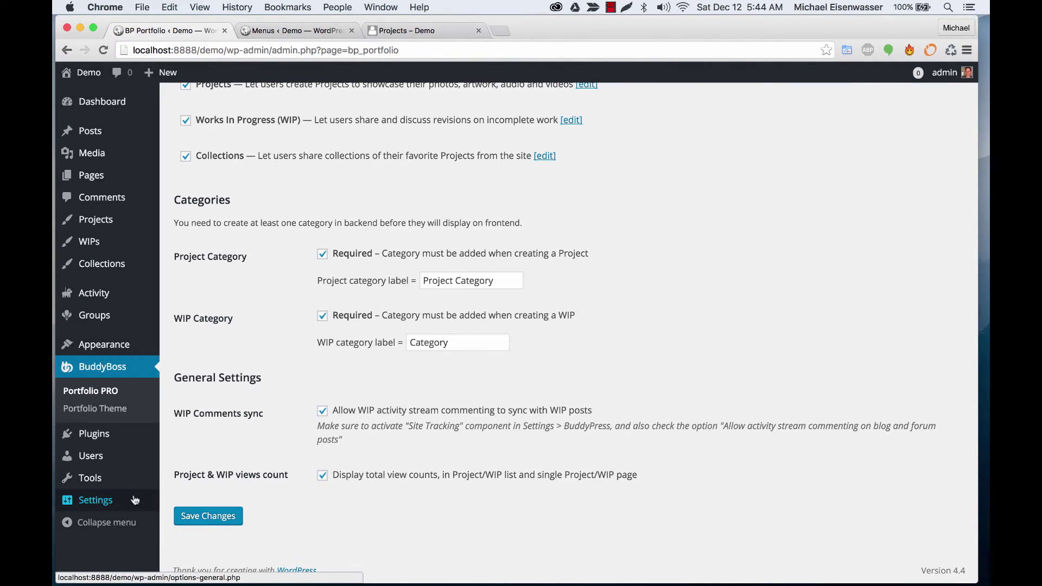
Turn on Blog & Forum Comments in the BuddyPress settings and save.
mouse_move(109, 499)
click(195, 517)
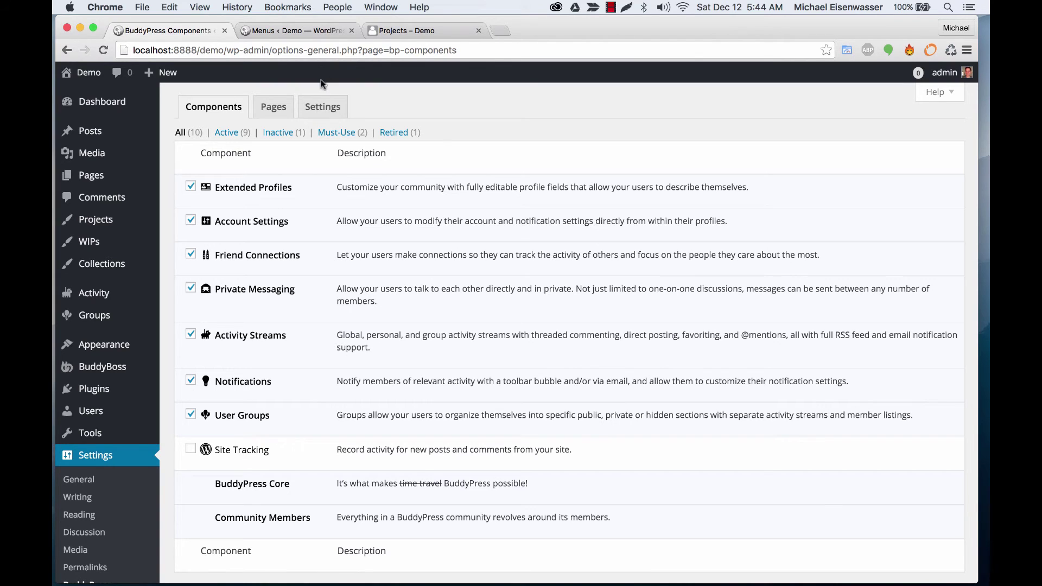
click(321, 107)
scroll(423, 120, down, 5)
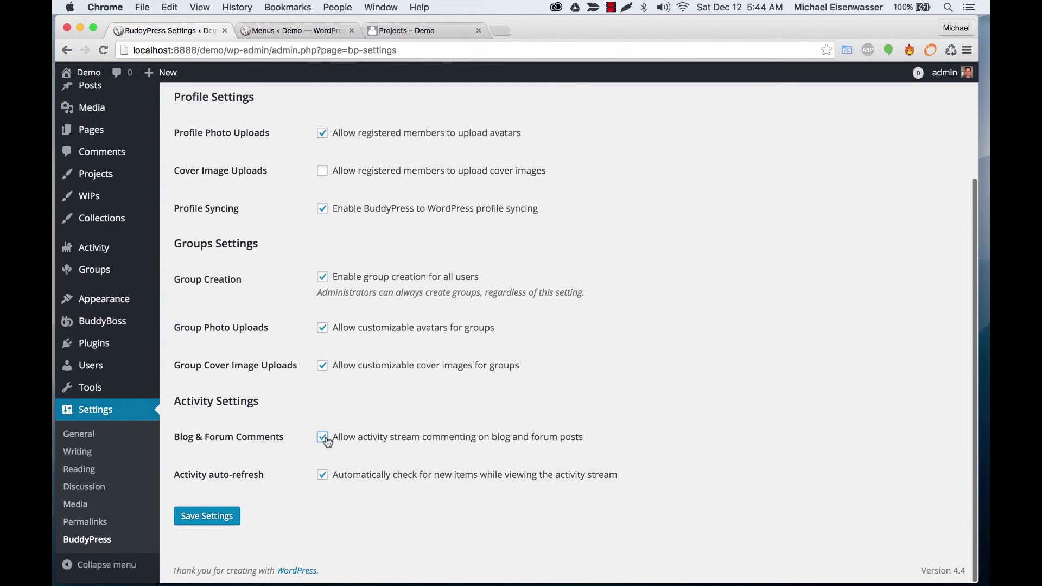
click(221, 514)
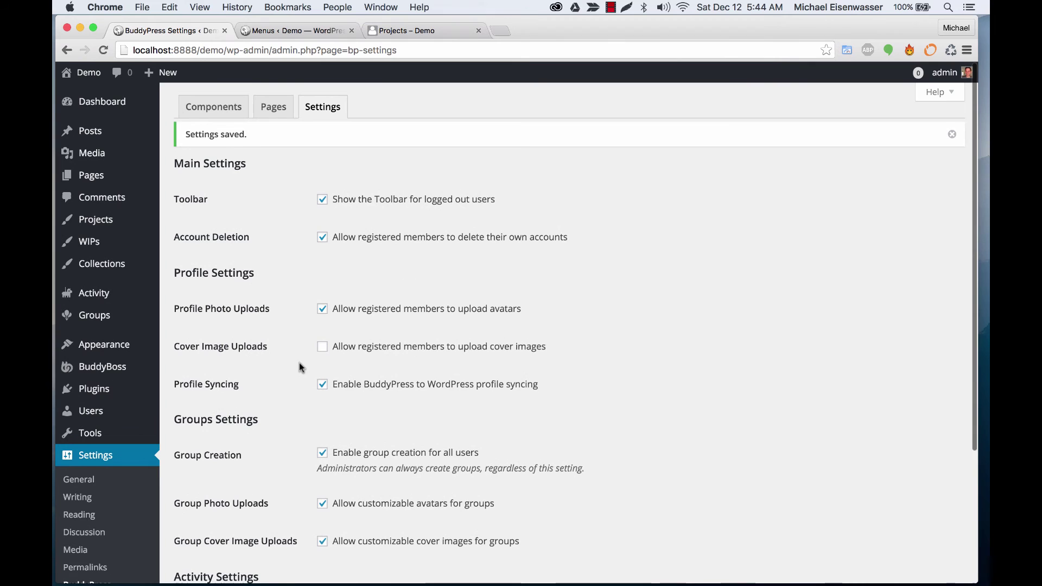
Go back to the Projects – Demo page showing the 'Photos I Took' project.
scroll(325, 325, down, 5)
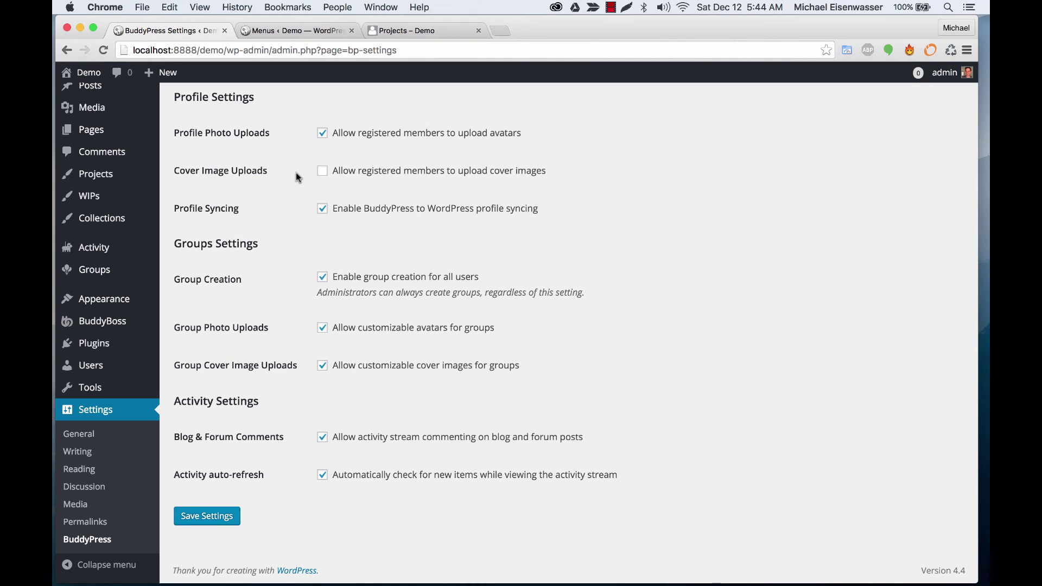
click(393, 31)
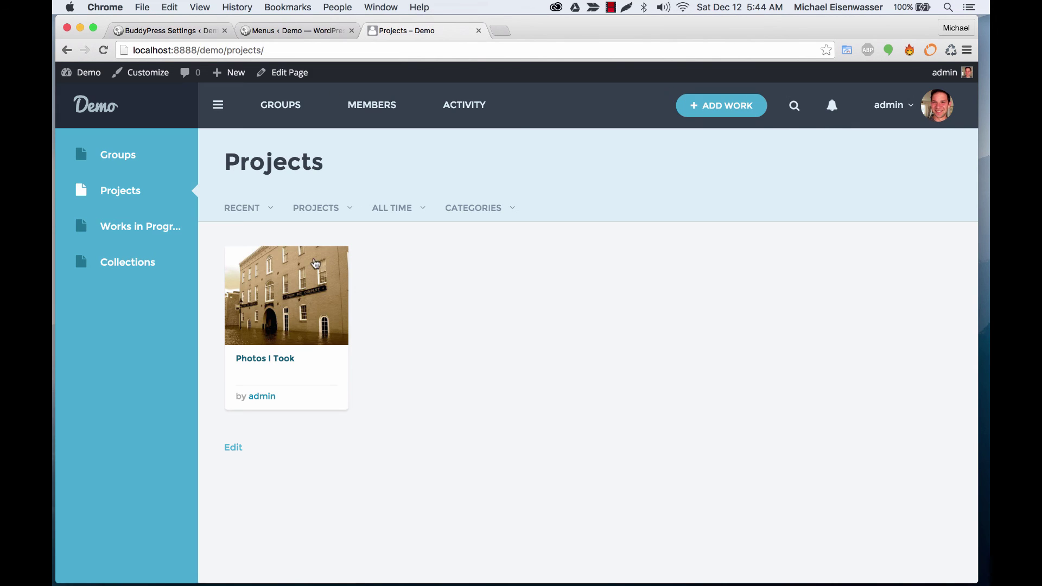
mouse_move(120, 171)
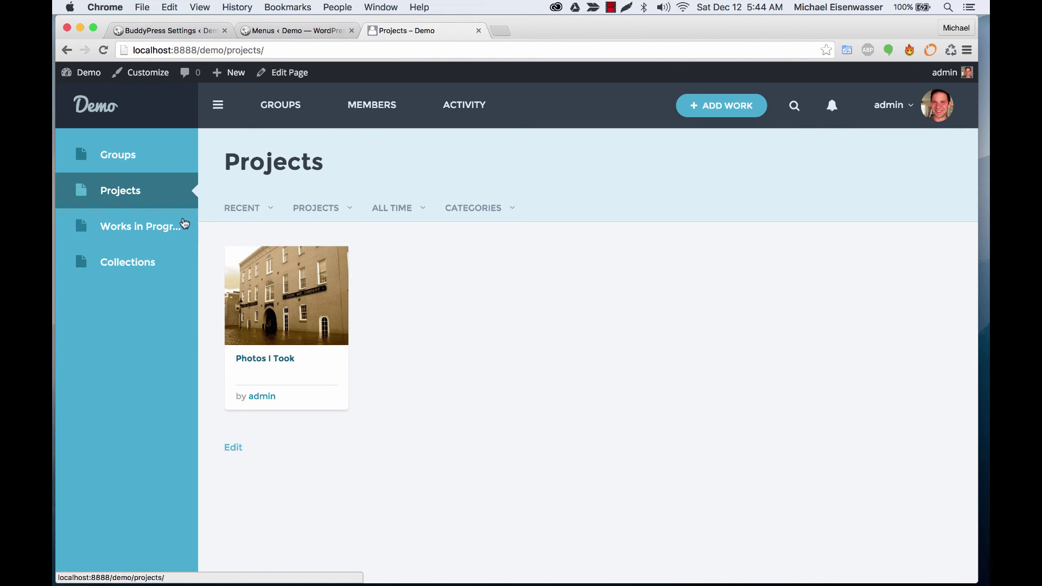